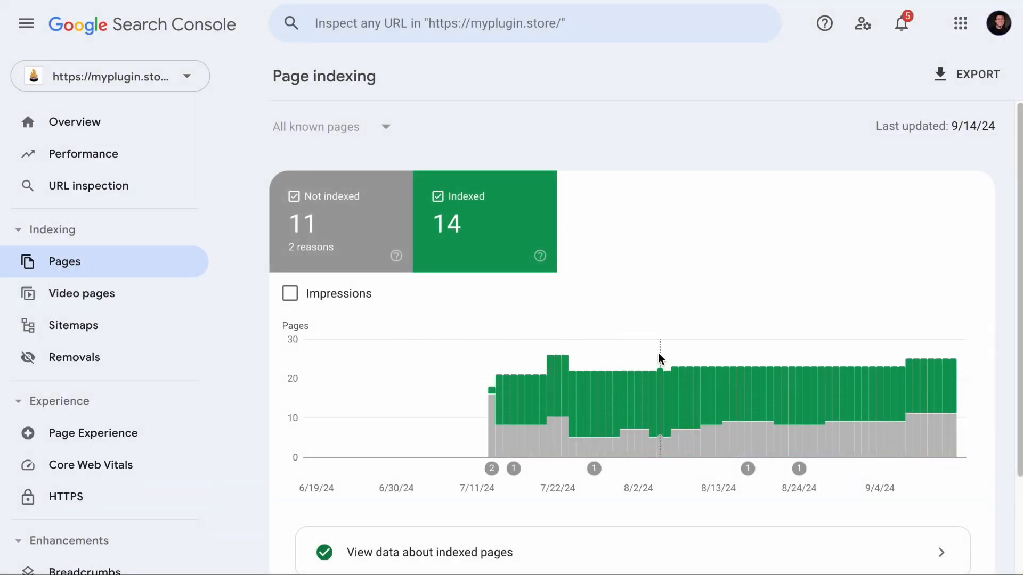
Review the Page indexing report's reasons for non-indexed pages and open the details for 'Excluded by 'noindex' tag'
{"action": "mouse_move", "coordinate": [659, 356]}
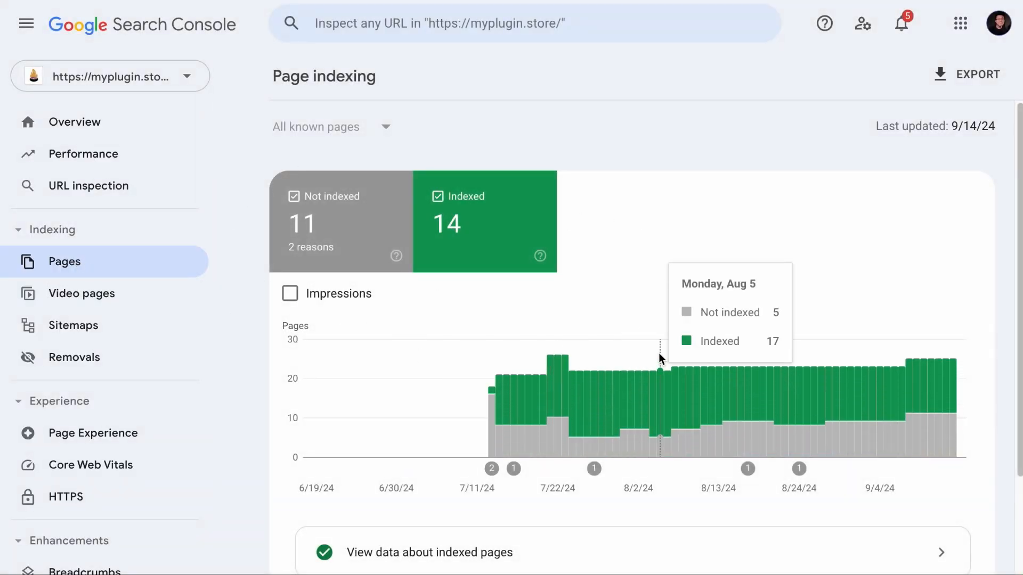
{"action": "scroll", "coordinate": [658, 353], "scroll_direction": "down", "scroll_amount": 2}
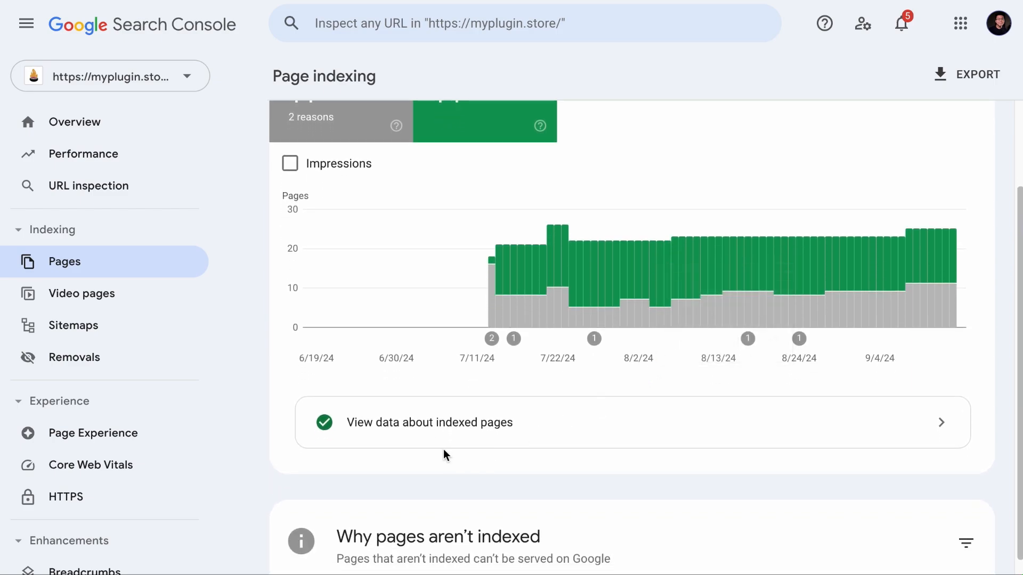
{"action": "scroll", "coordinate": [520, 436], "scroll_direction": "down", "scroll_amount": 5}
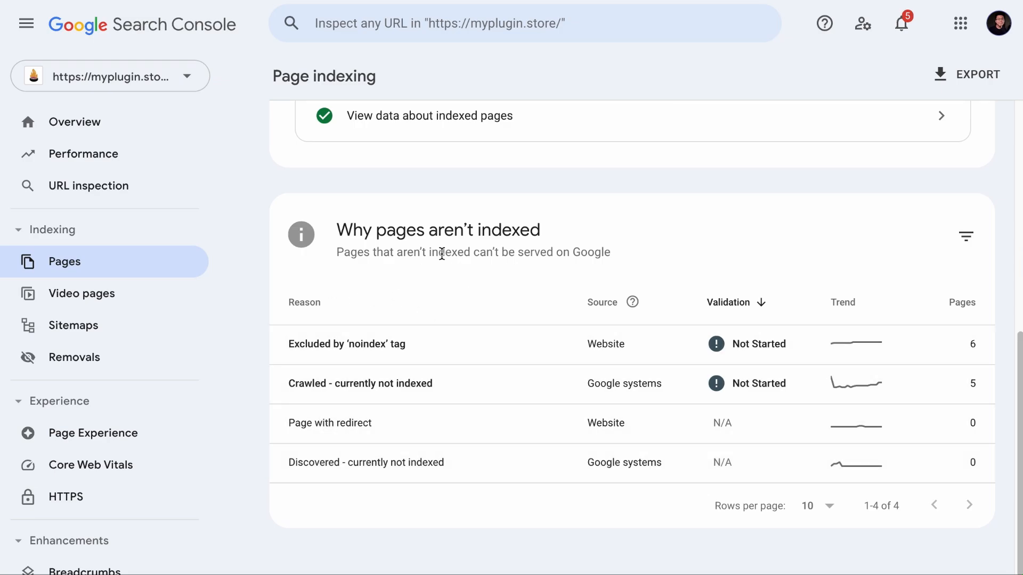
{"action": "left_click", "coordinate": [321, 344]}
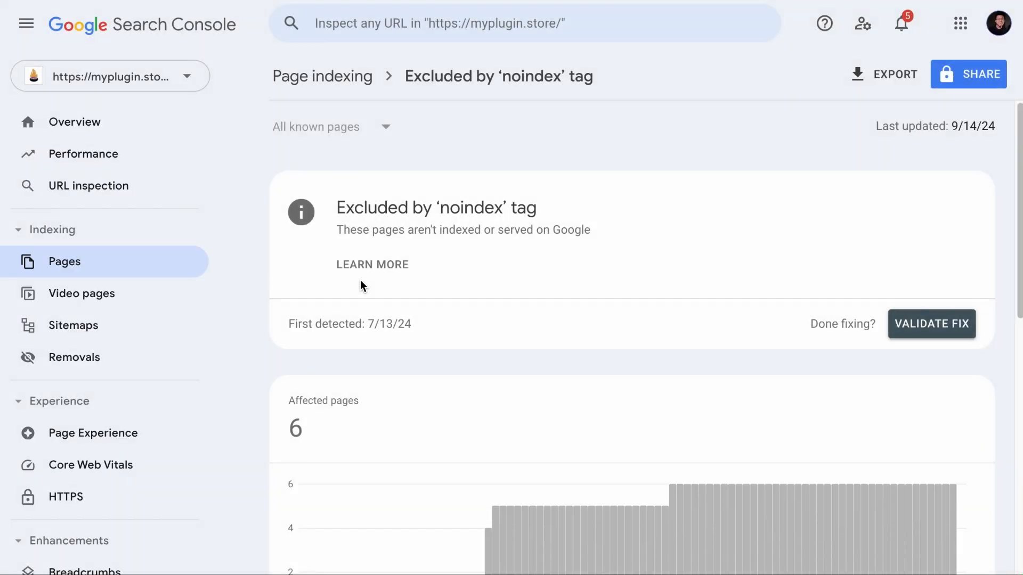
{"action": "scroll", "coordinate": [390, 360], "scroll_direction": "down", "scroll_amount": 10}
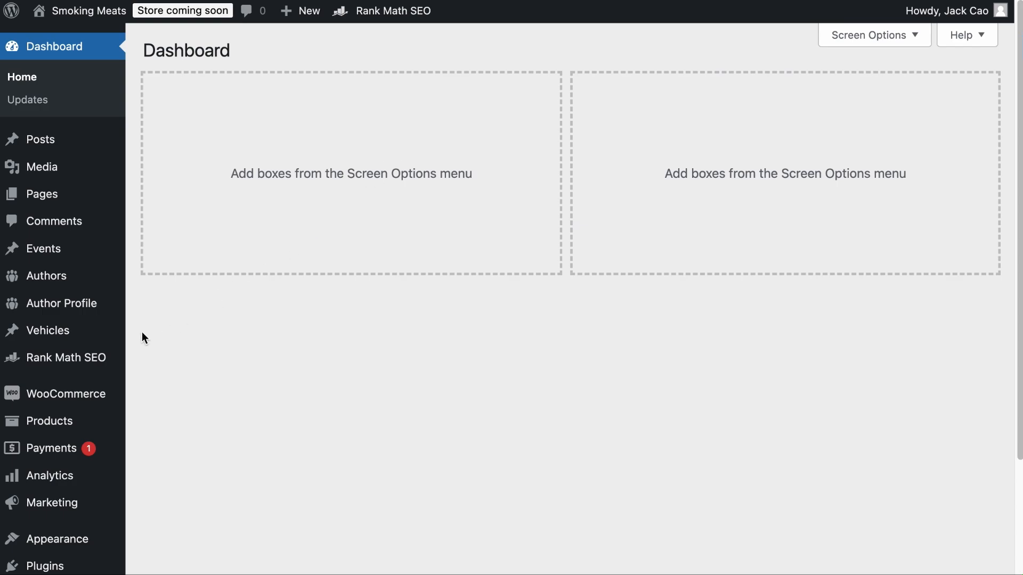
Switch to the WordPress admin and view Rank Math's Analytics report and the Analytics section of its General Settings
{"action": "mouse_move", "coordinate": [94, 358]}
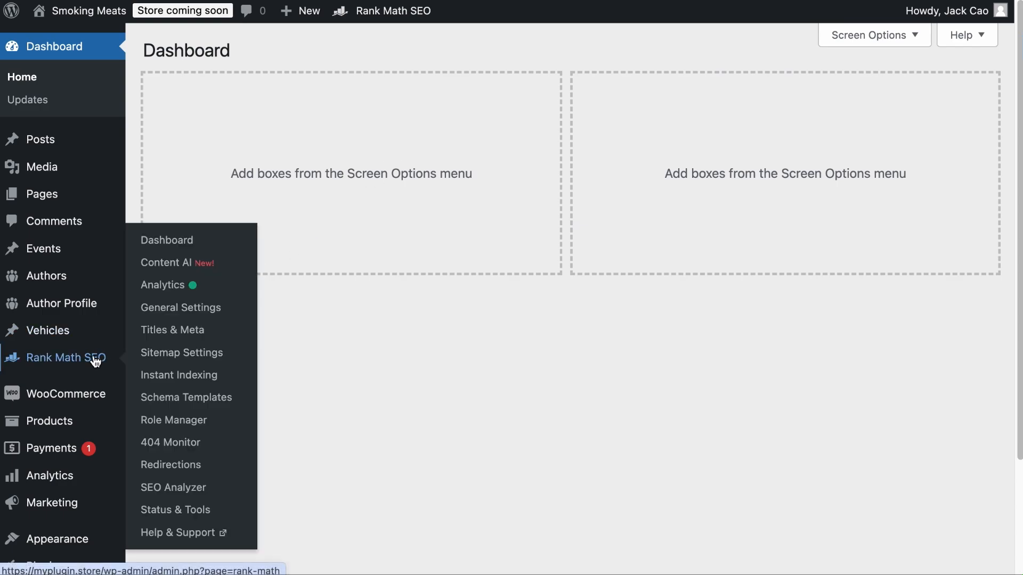
{"action": "left_click", "coordinate": [177, 292]}
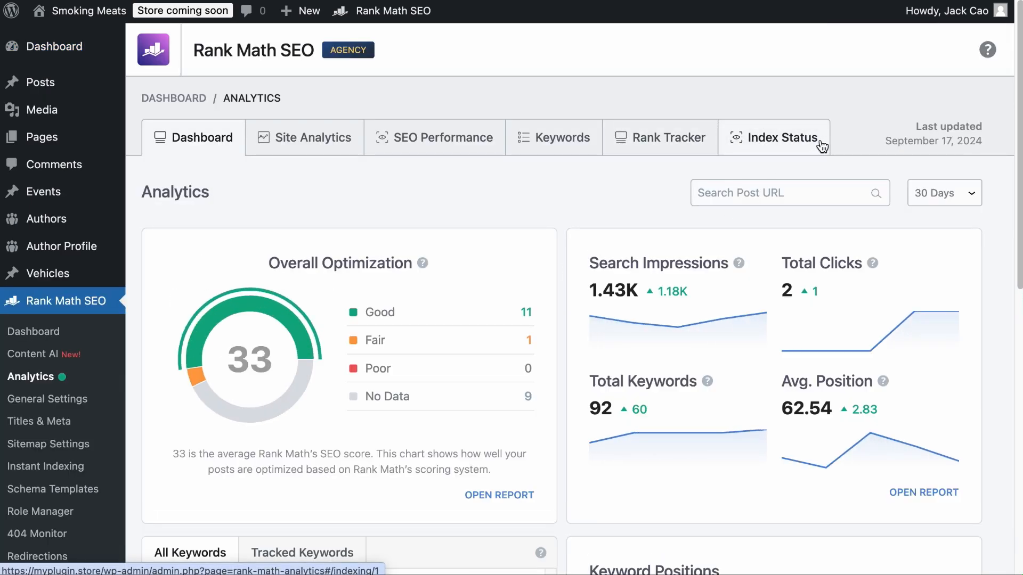
{"action": "left_click", "coordinate": [76, 405]}
{"action": "scroll", "coordinate": [245, 405], "scroll_direction": "down", "scroll_amount": 5}
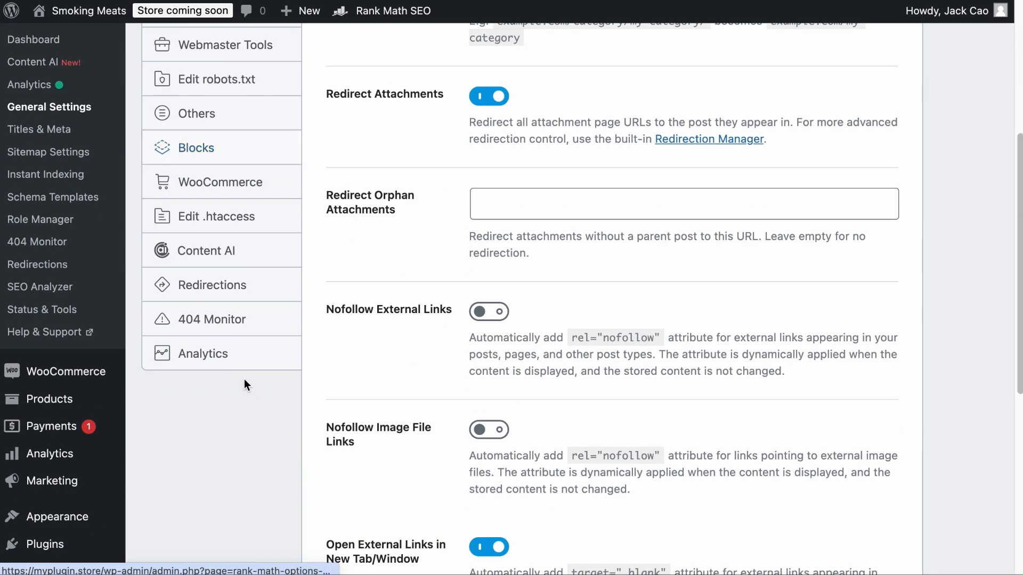
{"action": "left_click", "coordinate": [190, 356]}
{"action": "scroll", "coordinate": [320, 426], "scroll_direction": "up", "scroll_amount": 5}
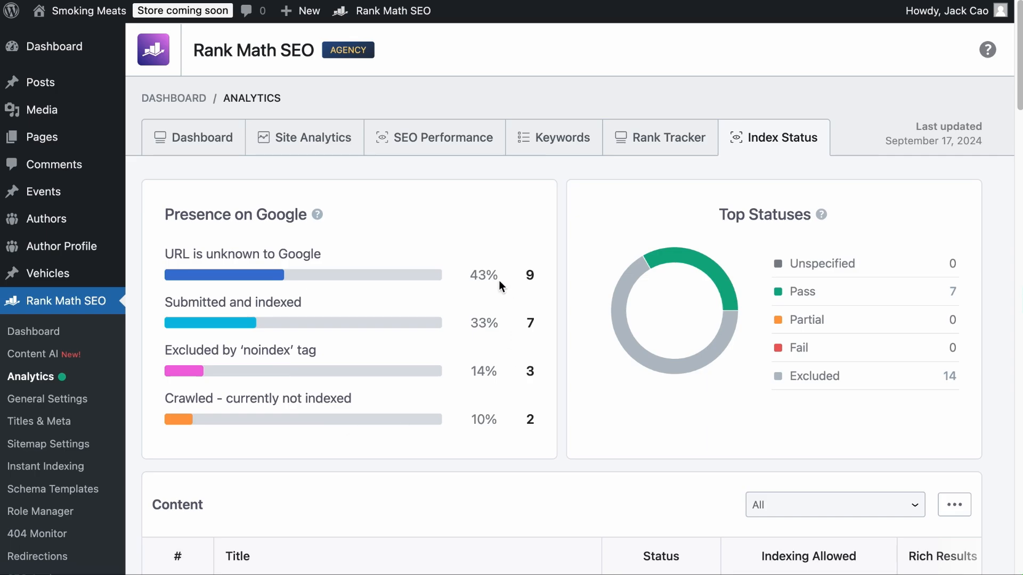
Filter the Index Status content list to 'Crawled - currently not indexed'
{"action": "scroll", "coordinate": [594, 354], "scroll_direction": "down", "scroll_amount": 5}
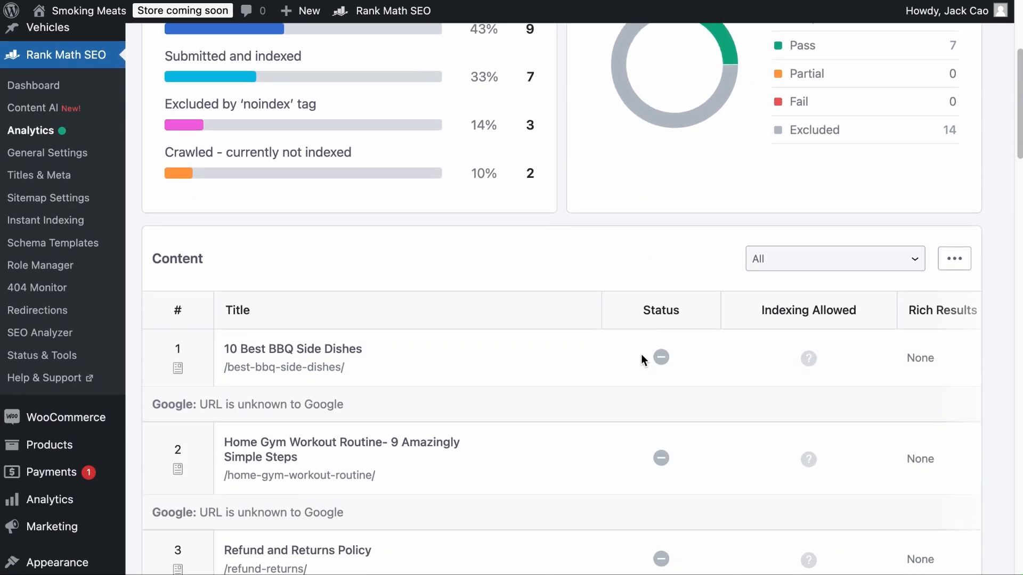
{"action": "left_click", "coordinate": [836, 260]}
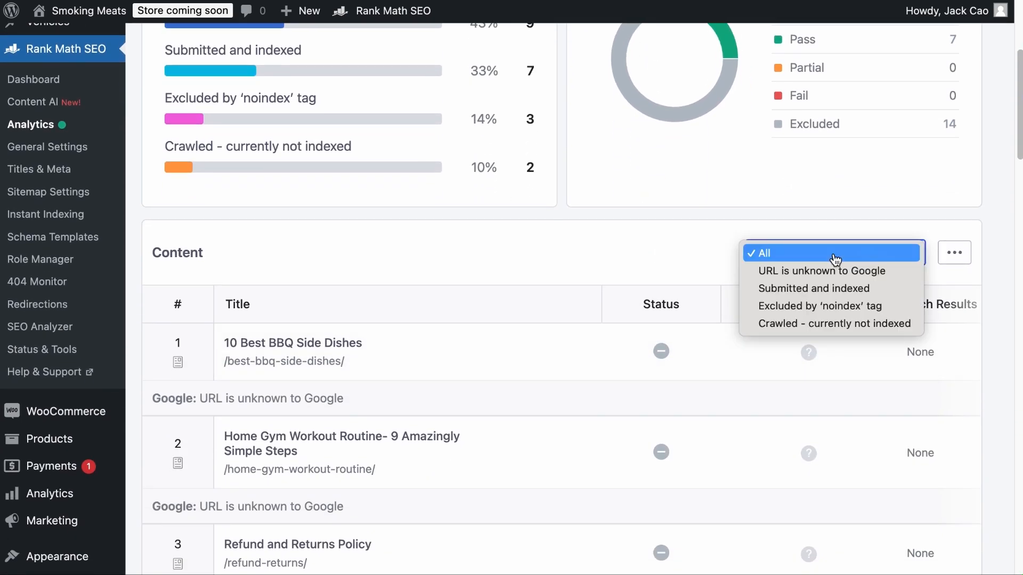
{"action": "left_click", "coordinate": [836, 322]}
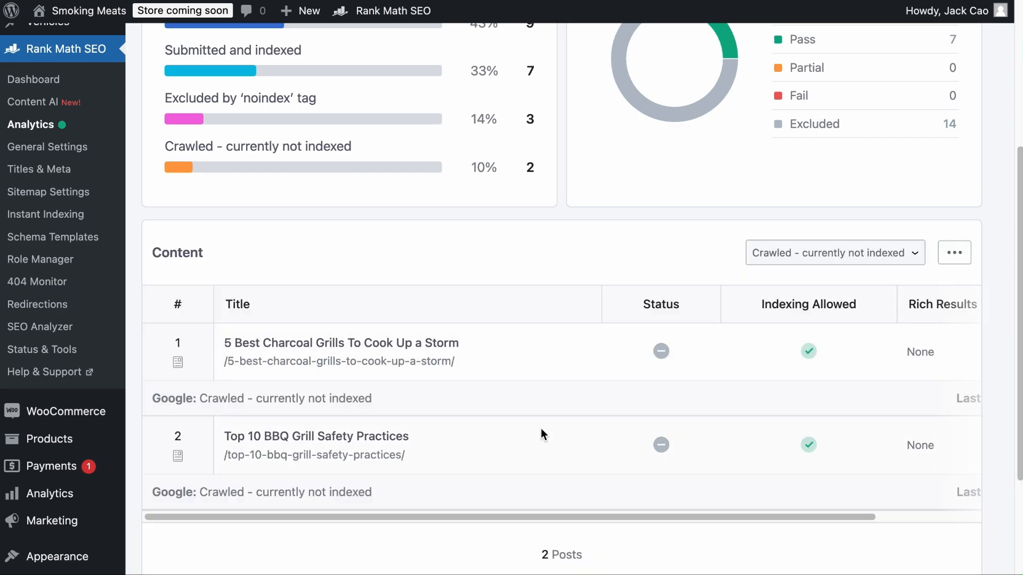
Expand the '5 Best Charcoal Grills To Cook Up a Storm' entry and examine its index status result
{"action": "scroll", "coordinate": [512, 383], "scroll_direction": "down", "scroll_amount": 1}
{"action": "left_click", "coordinate": [482, 349]}
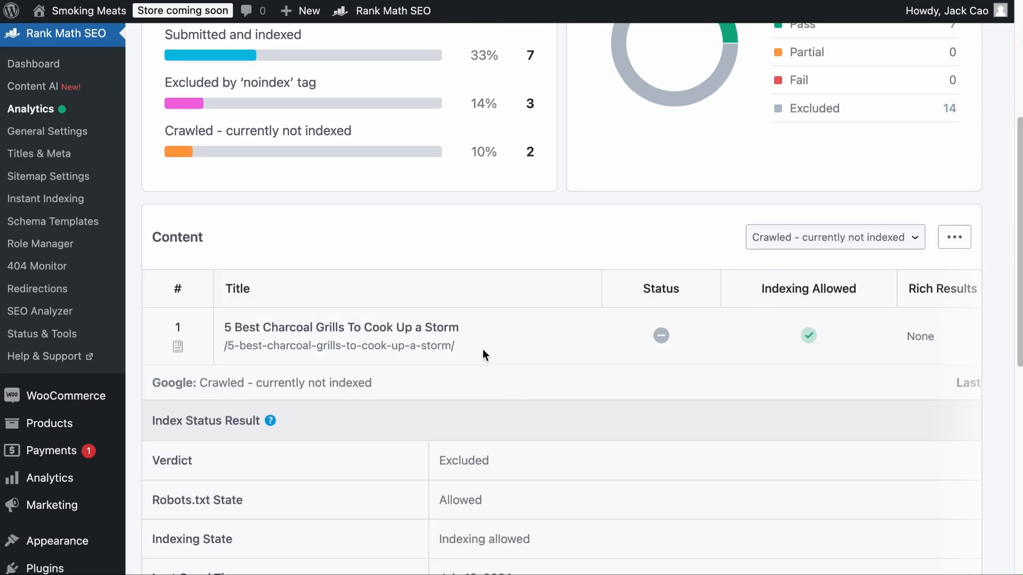
{"action": "scroll", "coordinate": [483, 351], "scroll_direction": "down", "scroll_amount": 2}
{"action": "scroll", "coordinate": [482, 350], "scroll_direction": "down", "scroll_amount": 3}
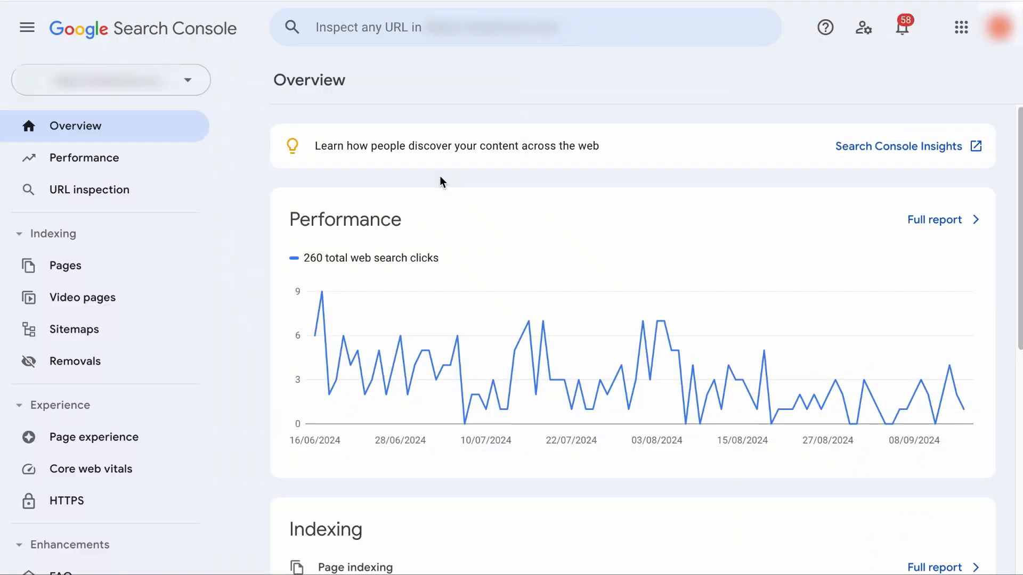
Switch to Google Search Console, open the 'Not found (404)' reason in the Page indexing report, and examine its example URLs
{"action": "left_click", "coordinate": [98, 264]}
{"action": "scroll", "coordinate": [400, 379], "scroll_direction": "down", "scroll_amount": 8}
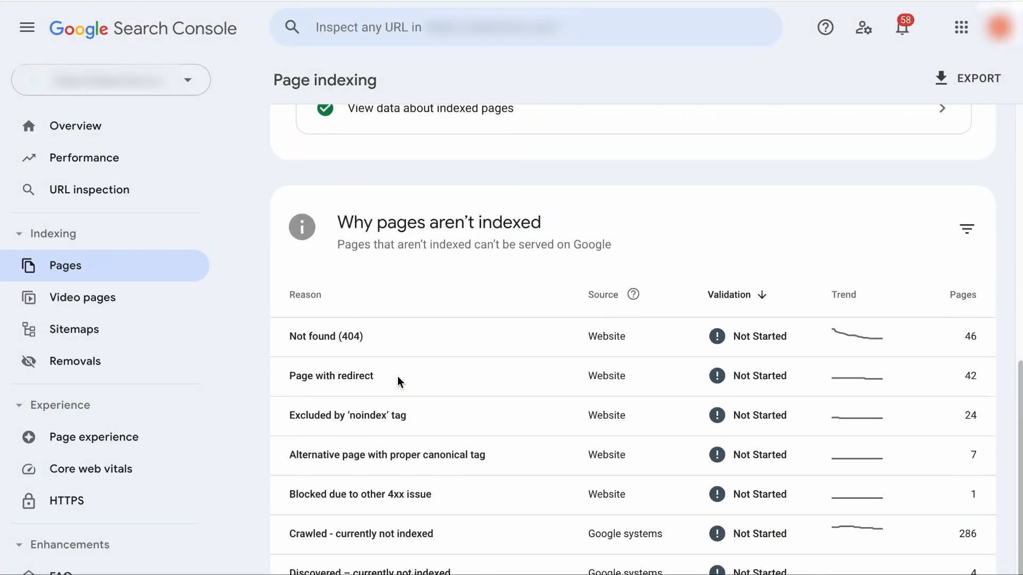
{"action": "left_click", "coordinate": [373, 344]}
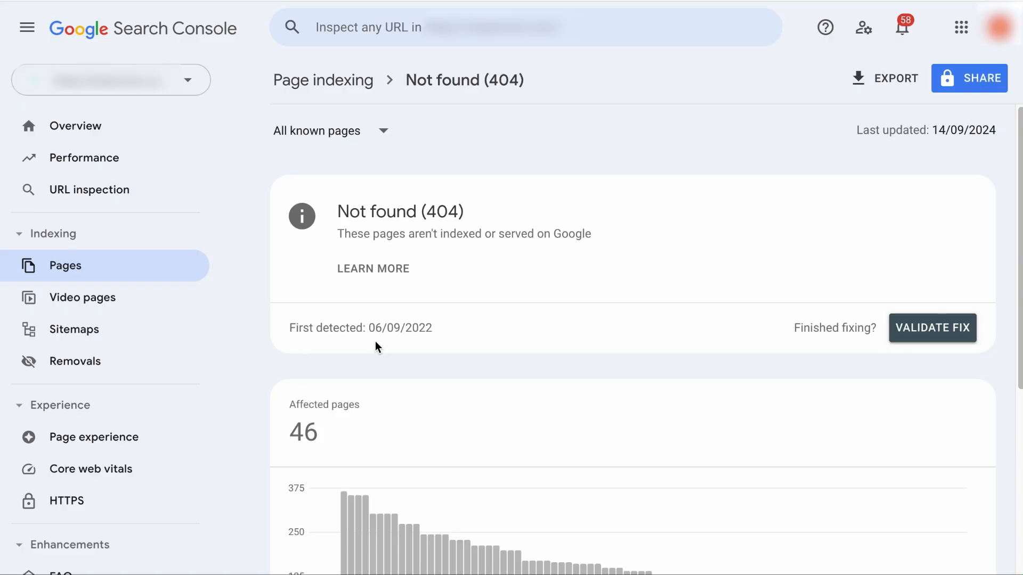
{"action": "scroll", "coordinate": [377, 347], "scroll_direction": "down", "scroll_amount": 10}
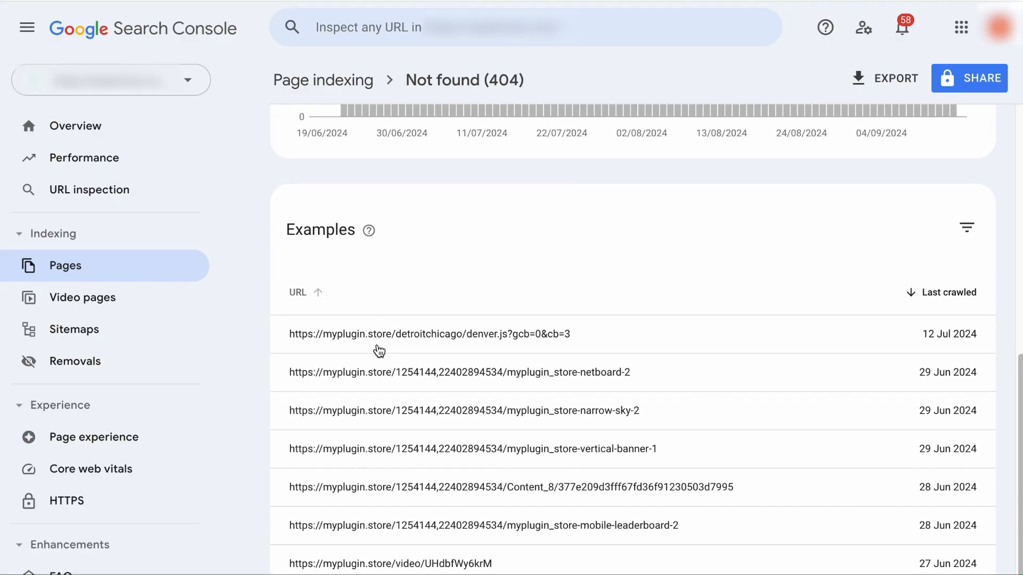
{"action": "scroll", "coordinate": [378, 367], "scroll_direction": "down", "scroll_amount": 2}
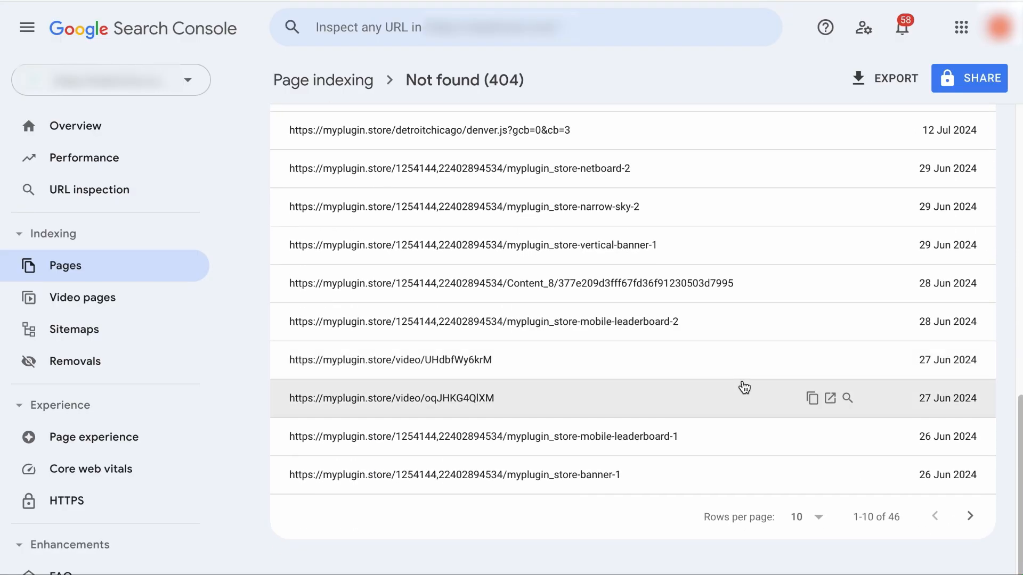
{"action": "scroll", "coordinate": [788, 319], "scroll_direction": "up", "scroll_amount": 1}
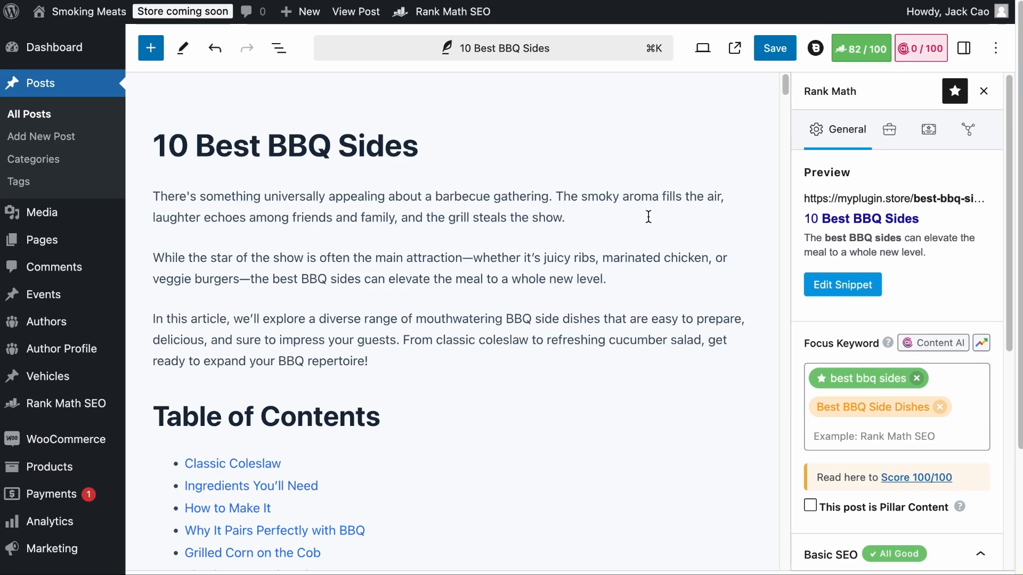
In the WordPress editor, change the '10 Best BBQ Sides' post's permalink to best-bbq-side-dishes through Rank Math's snippet settings and save the post
{"action": "left_click", "coordinate": [818, 290]}
{"action": "left_click", "coordinate": [397, 377]}
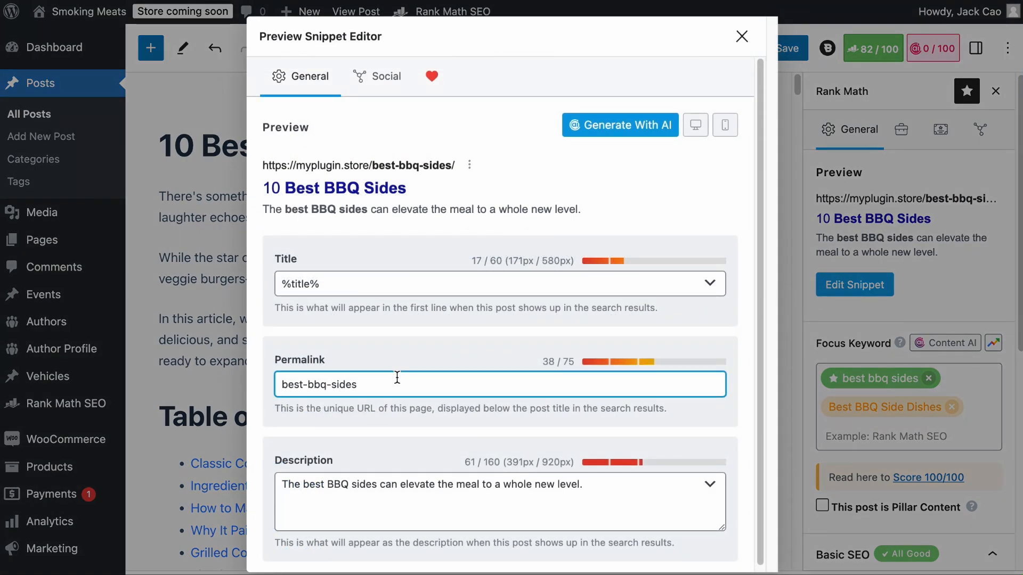
{"action": "left_click_drag", "start_coordinate": [385, 387], "coordinate": [266, 395]}
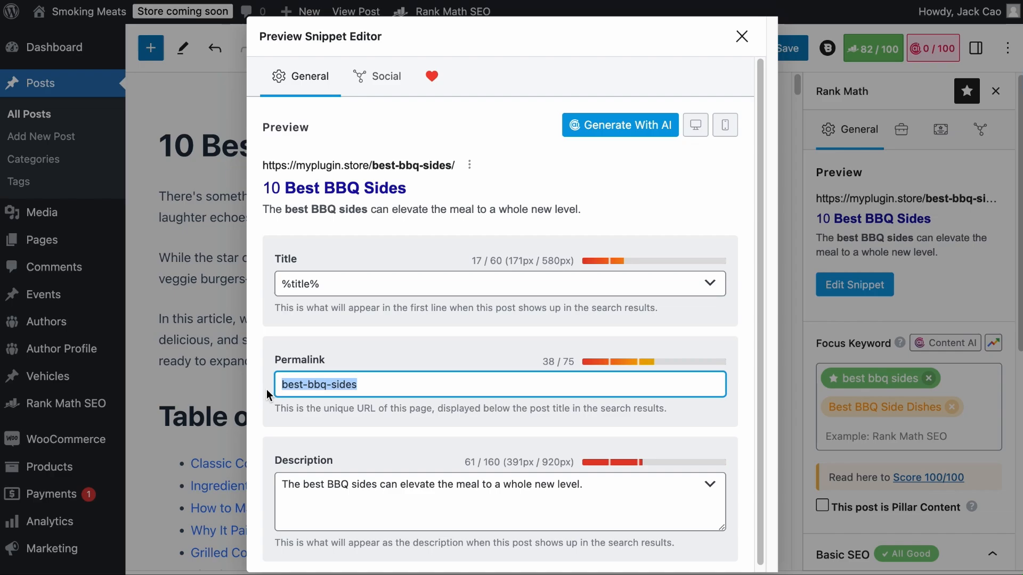
{"action": "key", "text": "Right"}
{"action": "key", "text": "BackSpace"}
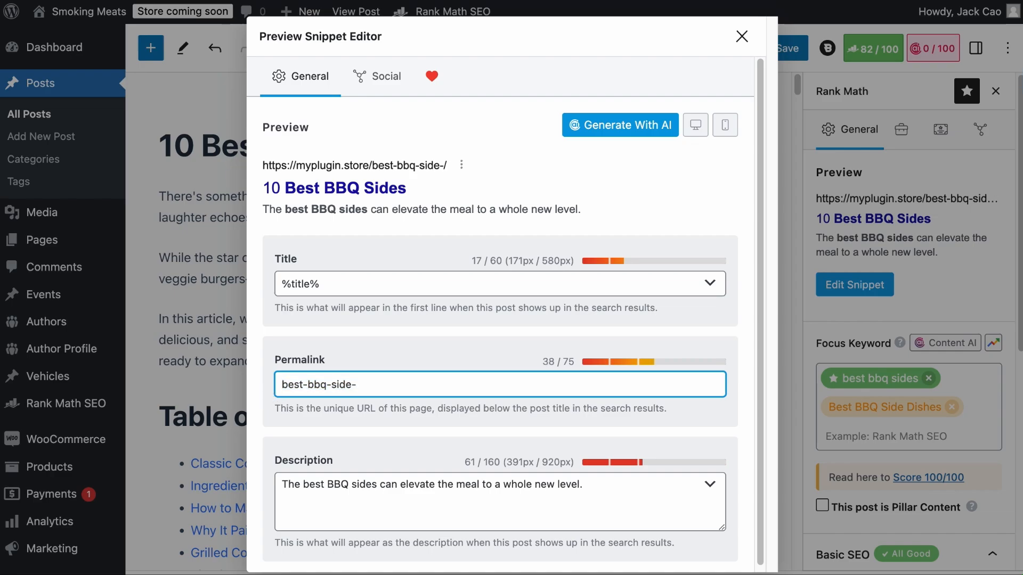
{"action": "type", "text": "-dishes"}
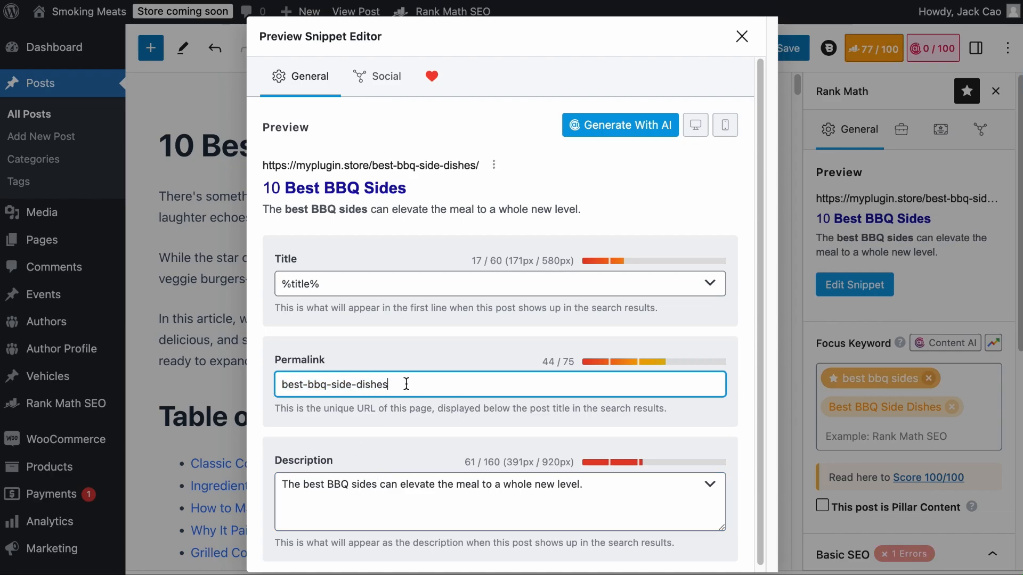
{"action": "left_click_drag", "start_coordinate": [406, 384], "coordinate": [270, 388]}
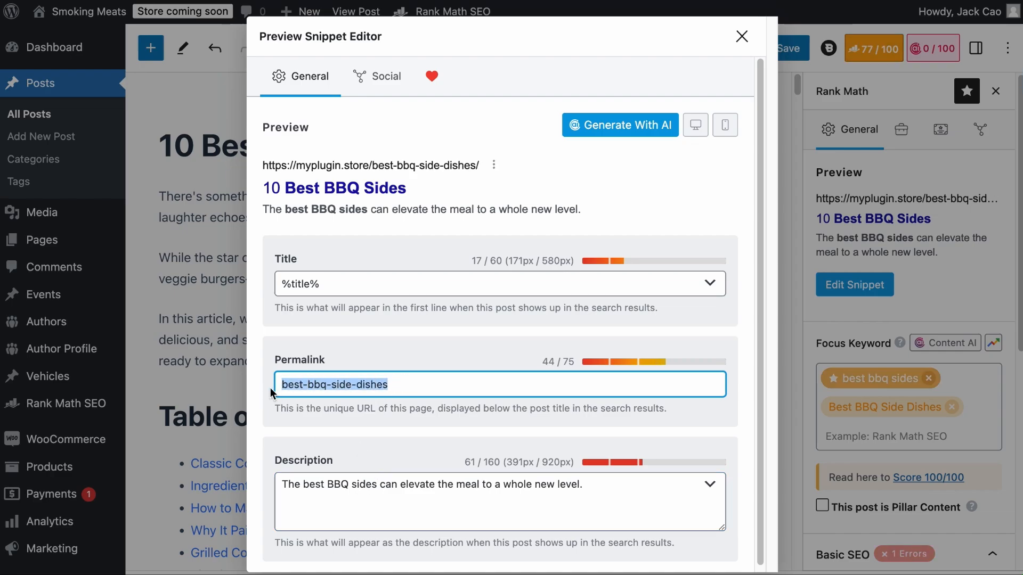
{"action": "left_click", "coordinate": [742, 36]}
{"action": "left_click", "coordinate": [774, 48]}
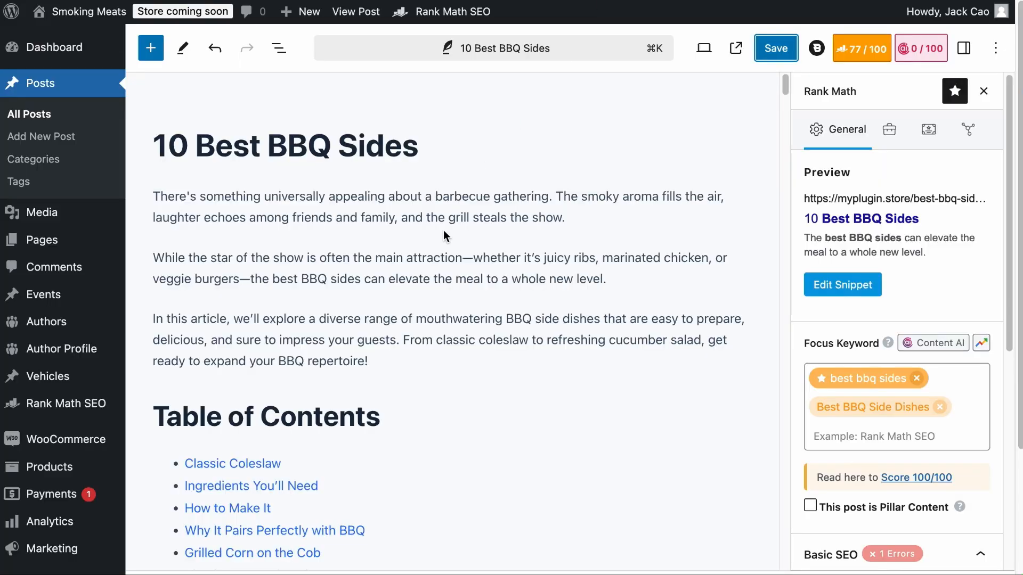
Leave the post editor and open Rank Math's Redirections manager
{"action": "mouse_move", "coordinate": [447, 236]}
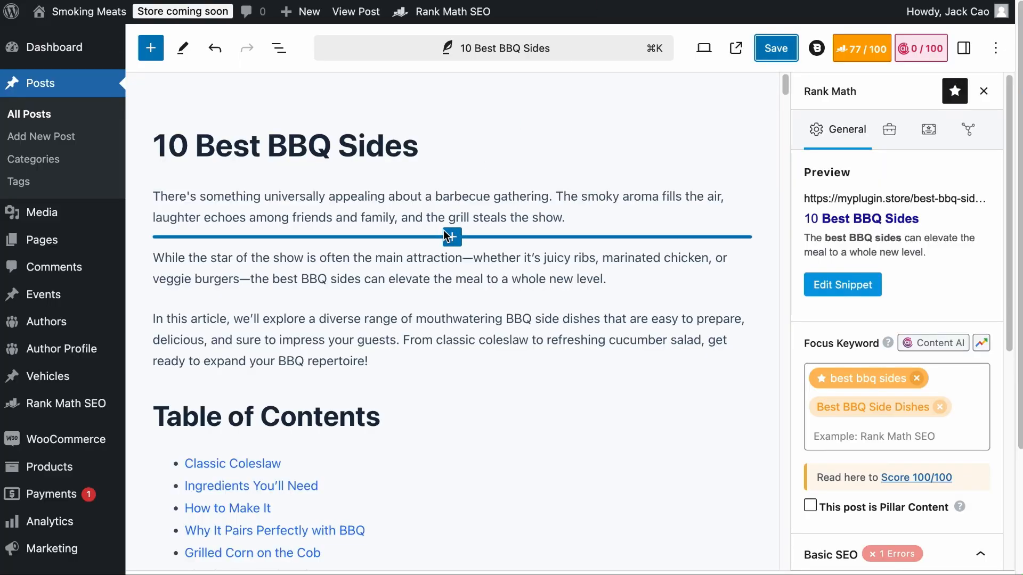
{"action": "scroll", "coordinate": [447, 236], "scroll_direction": "down", "scroll_amount": 3}
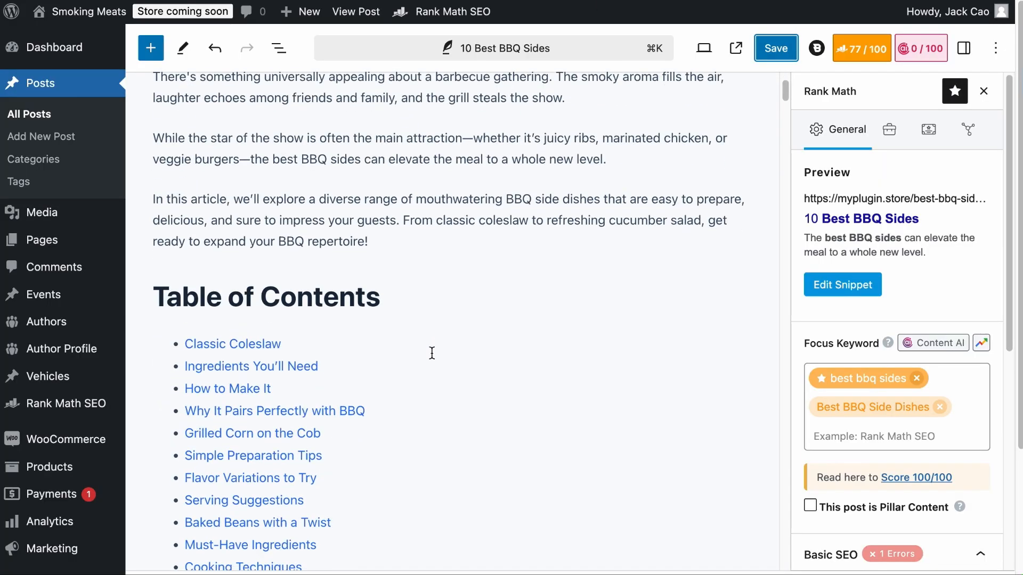
{"action": "mouse_move", "coordinate": [87, 403]}
{"action": "scroll", "coordinate": [213, 373], "scroll_direction": "down", "scroll_amount": 3}
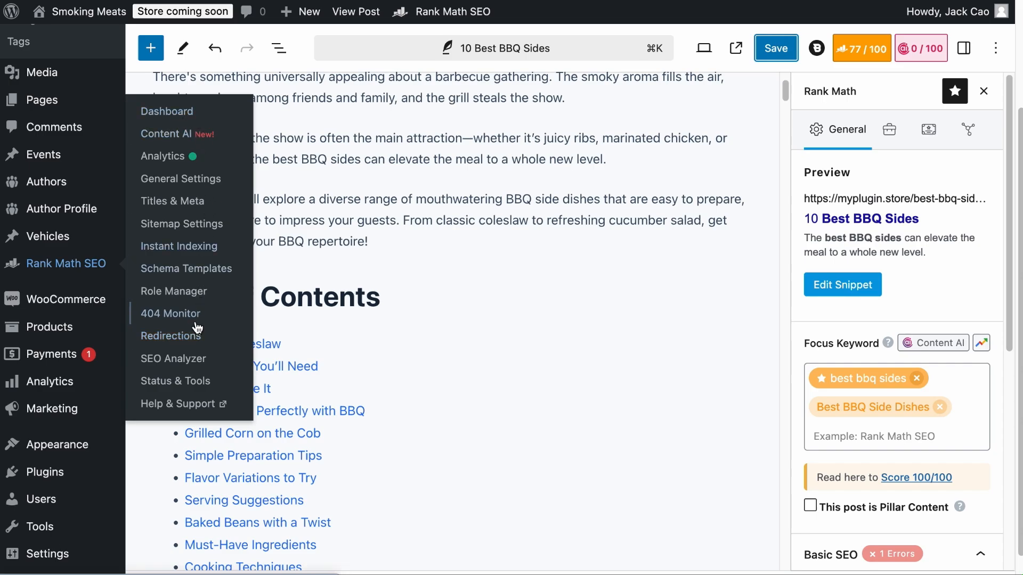
{"action": "left_click", "coordinate": [184, 468]}
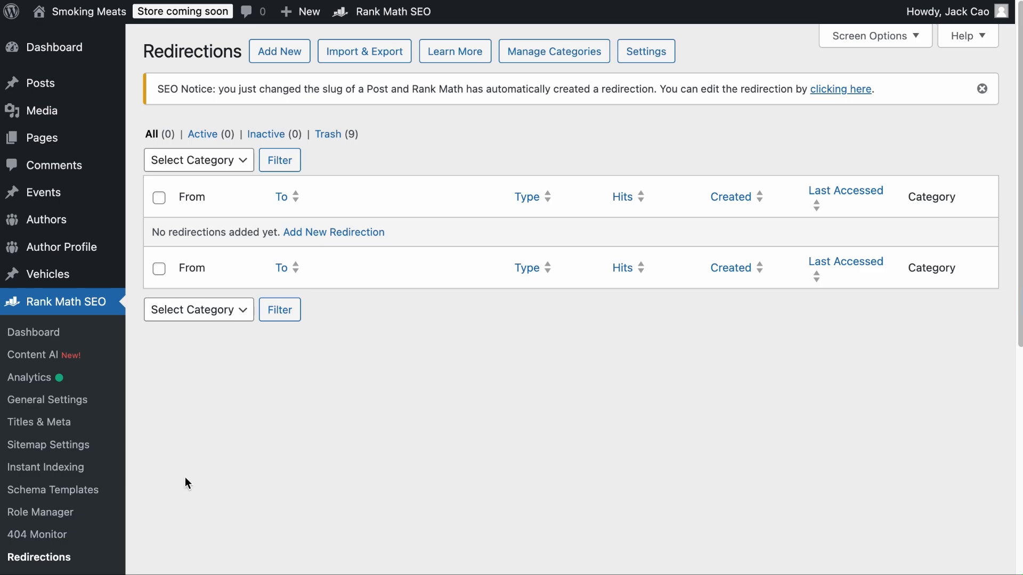
{"action": "left_click", "coordinate": [277, 51]}
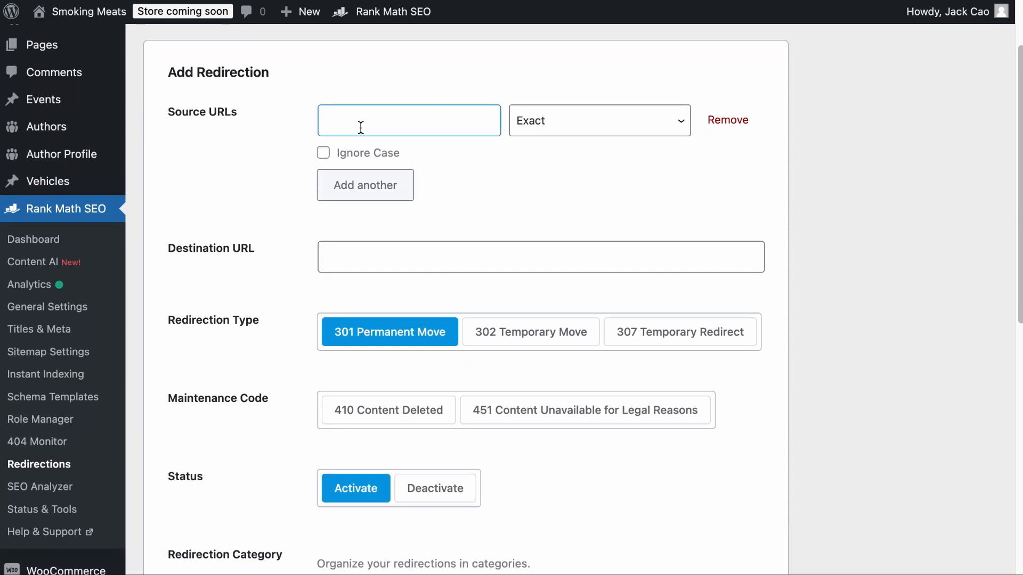
{"action": "key", "text": "ctrl+v"}
{"action": "left_click_drag", "start_coordinate": [361, 128], "coordinate": [523, 126]}
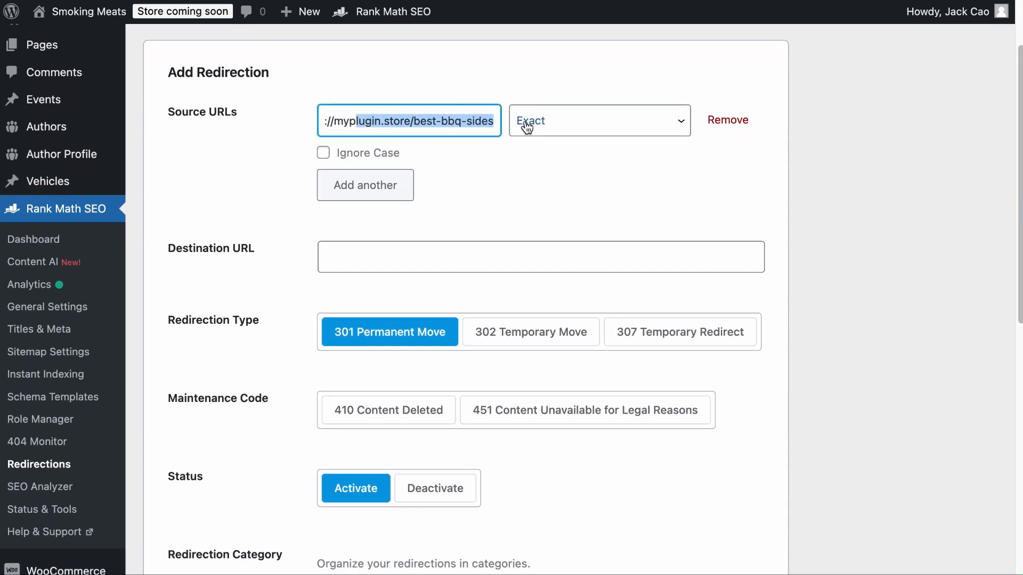
{"action": "left_click", "coordinate": [478, 256]}
{"action": "type", "text": "https://myplugin.store/best-bbq-side-dishes/"}
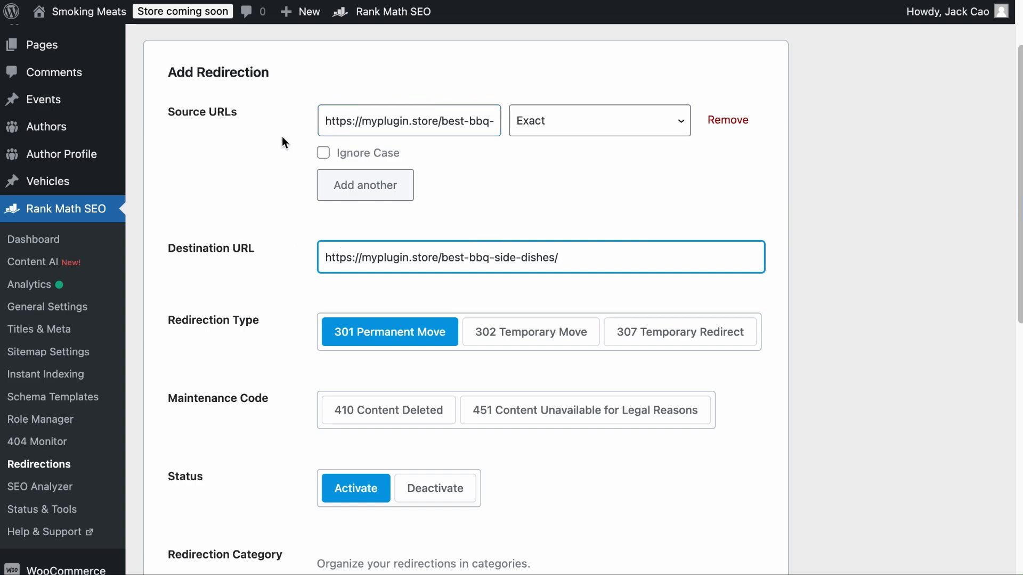
Check the redirection's remaining options and save it as an active 301 Permanent Move
{"action": "scroll", "coordinate": [426, 303], "scroll_direction": "down", "scroll_amount": 3}
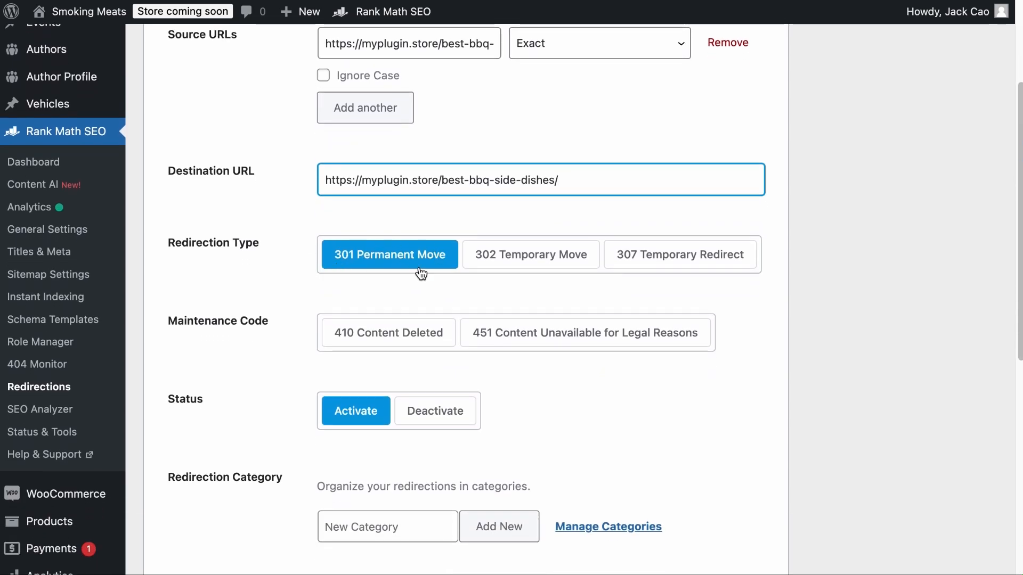
{"action": "scroll", "coordinate": [342, 332], "scroll_direction": "down", "scroll_amount": 3}
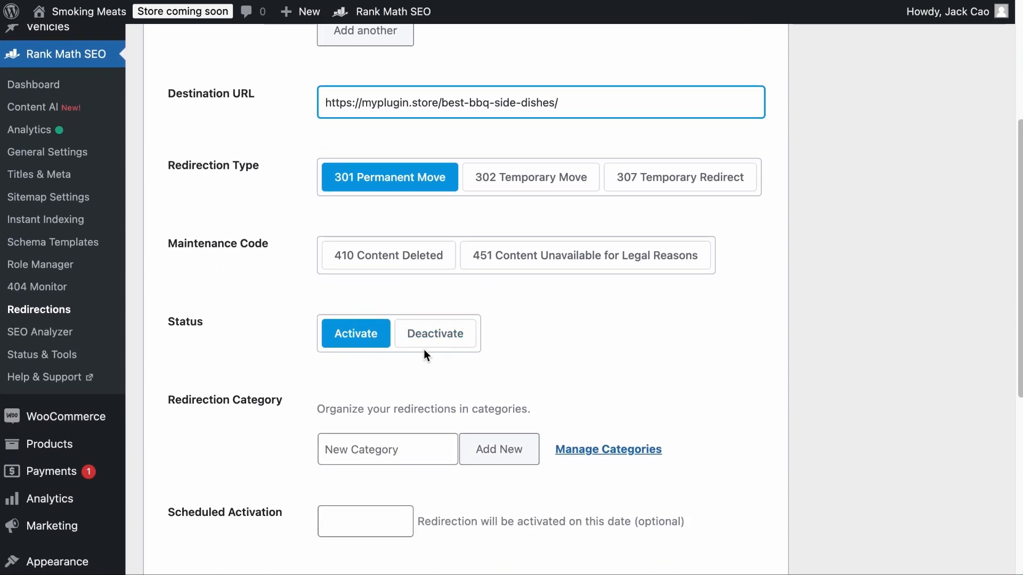
{"action": "scroll", "coordinate": [654, 352], "scroll_direction": "down", "scroll_amount": 10}
{"action": "left_click", "coordinate": [714, 395]}
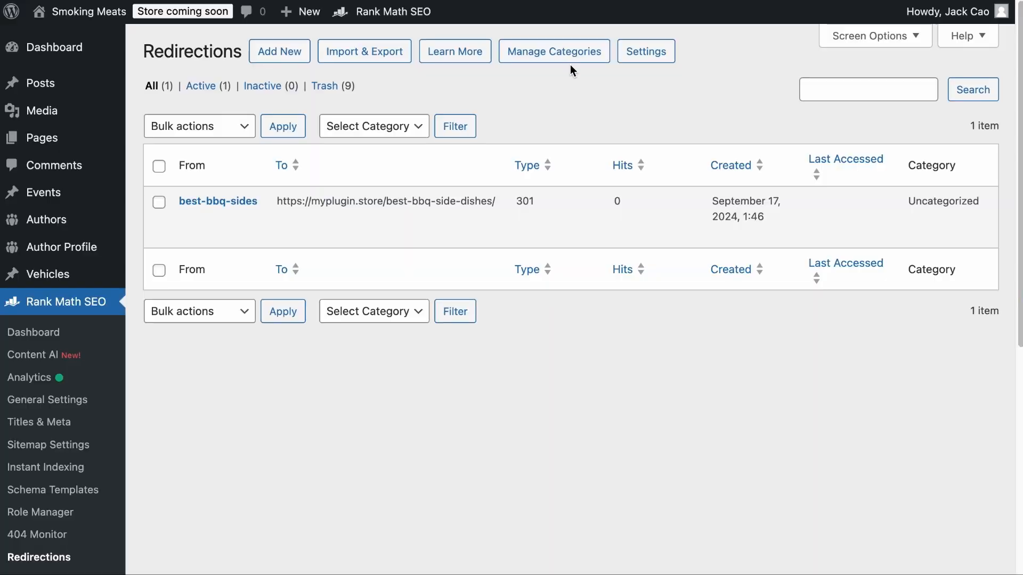
{"action": "left_click", "coordinate": [287, 51]}
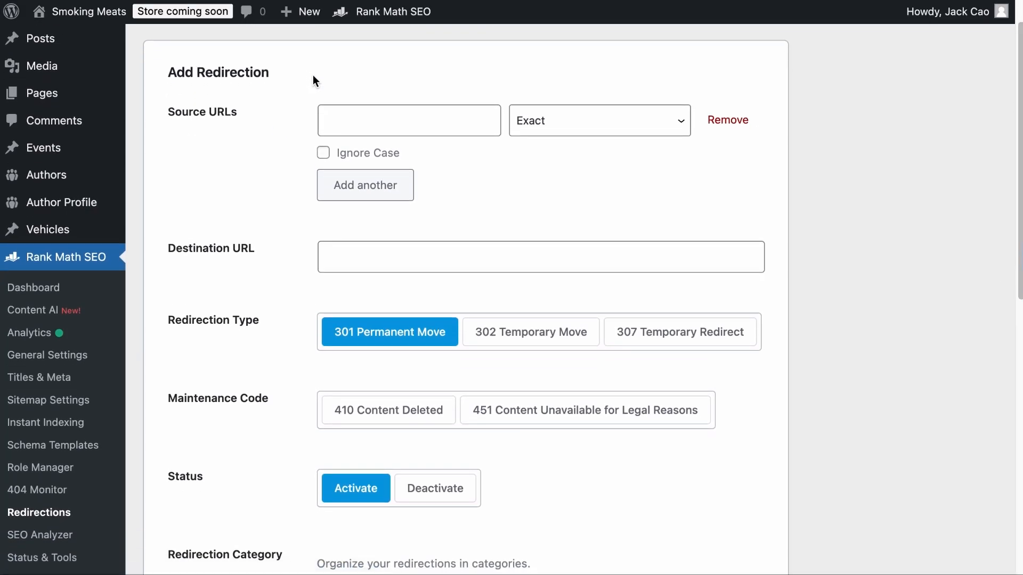
{"action": "left_click", "coordinate": [348, 112]}
{"action": "type", "text": "https://myplugin.store/colour-scheme"}
{"action": "left_click_drag", "start_coordinate": [348, 120], "coordinate": [567, 124]}
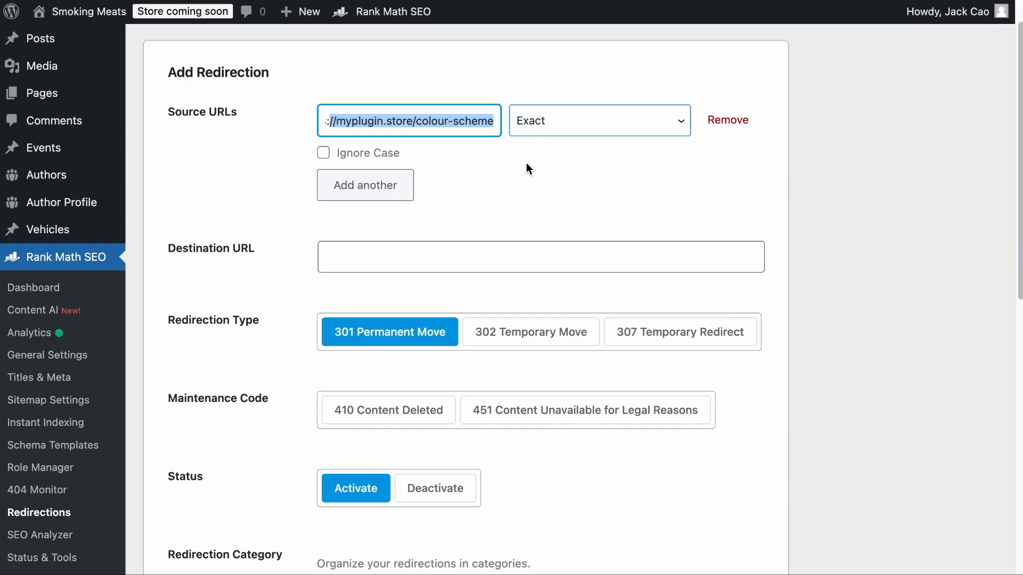
{"action": "left_click", "coordinate": [521, 178]}
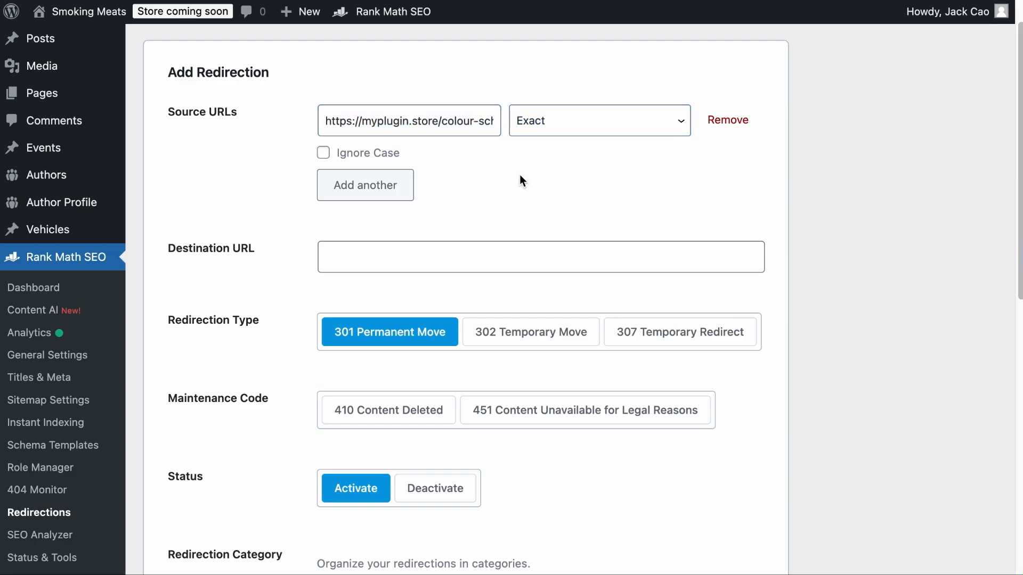
{"action": "left_click", "coordinate": [370, 191]}
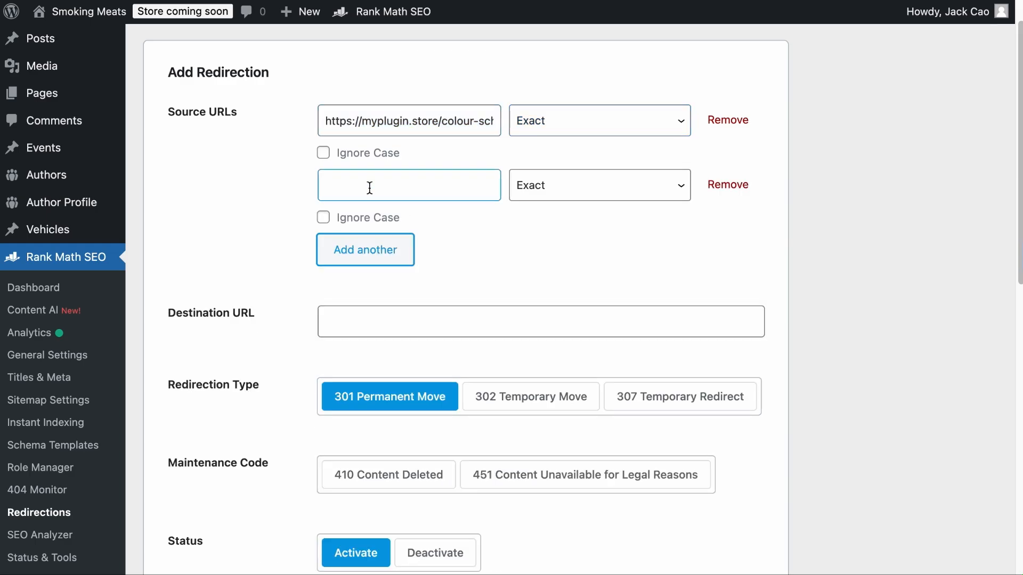
{"action": "left_click", "coordinate": [370, 188]}
{"action": "key", "text": "ctrl+v"}
{"action": "left_click_drag", "start_coordinate": [421, 188], "coordinate": [520, 197]}
{"action": "left_click", "coordinate": [445, 188]}
{"action": "key", "text": "BackSpace"}
{"action": "left_click", "coordinate": [491, 189]}
{"action": "type", "text": "s"}
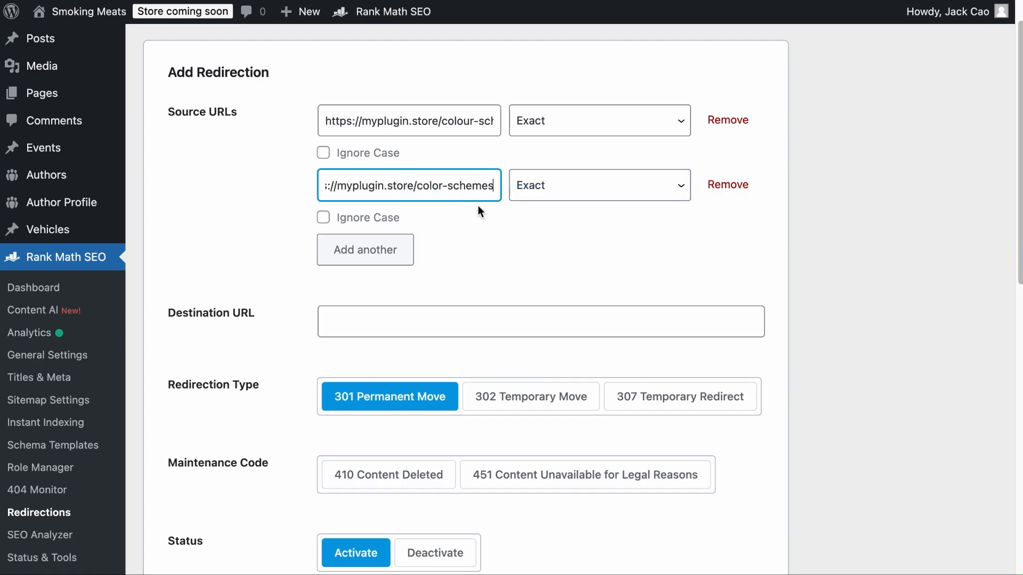
{"action": "left_click", "coordinate": [392, 246]}
{"action": "left_click", "coordinate": [410, 248]}
{"action": "type", "text": "https://myplugin.store/colour-scheme"}
{"action": "left_click_drag", "start_coordinate": [336, 249], "coordinate": [526, 253]}
{"action": "left_click", "coordinate": [506, 264]}
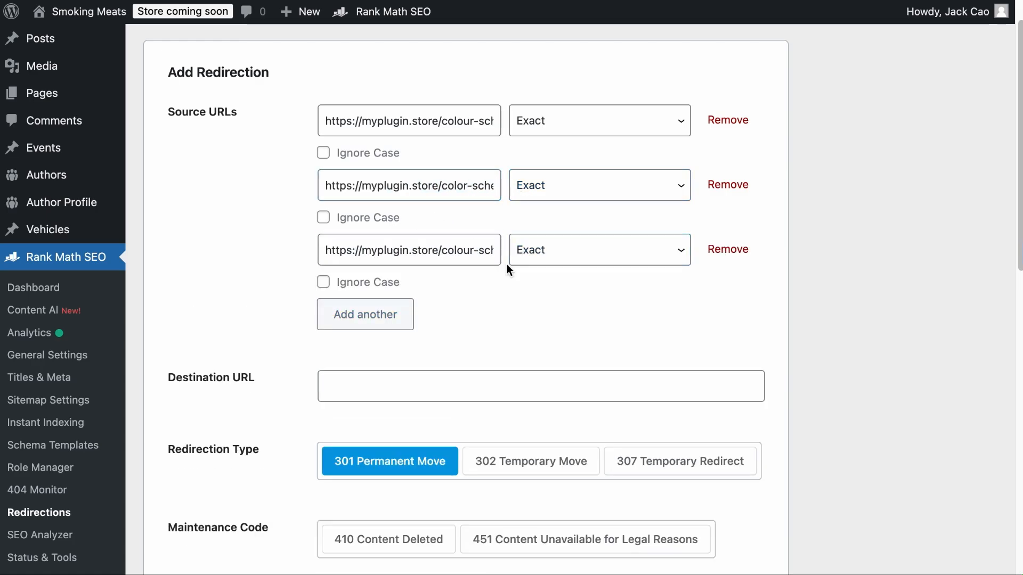
{"action": "left_click", "coordinate": [446, 377]}
{"action": "type", "text": "https://myplugin.store/color-scheme"}
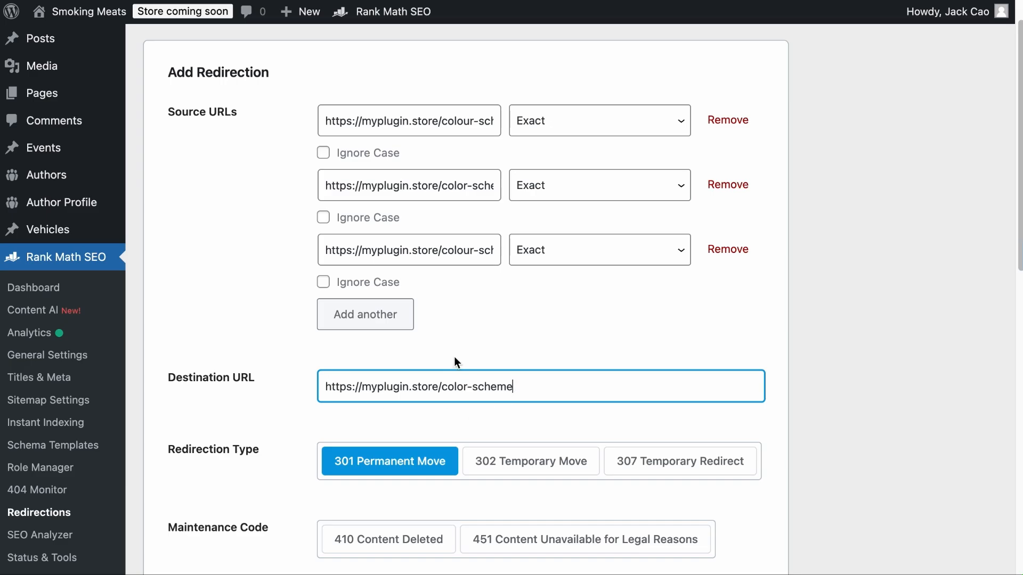
{"action": "scroll", "coordinate": [448, 368], "scroll_direction": "down", "scroll_amount": 2}
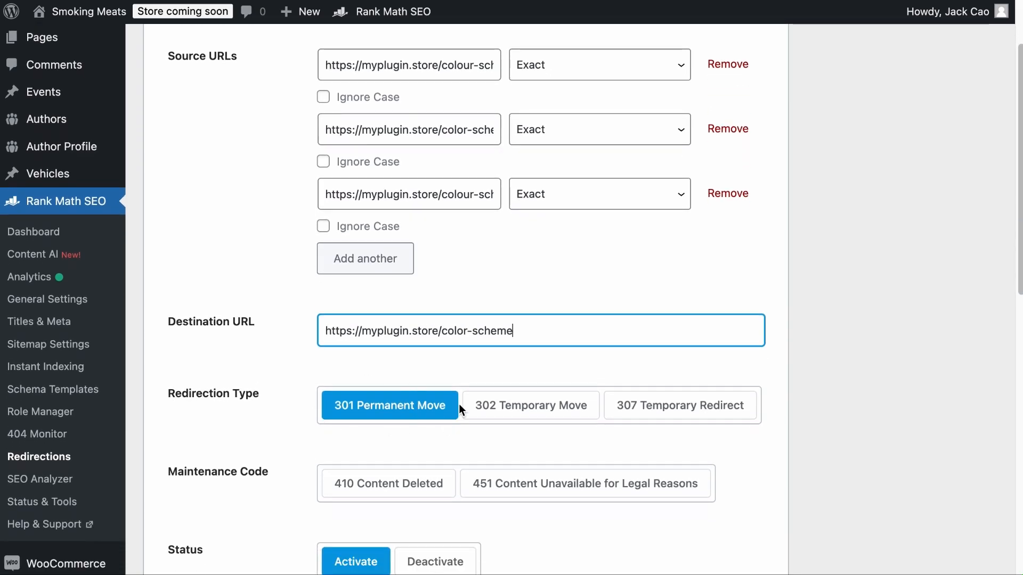
{"action": "scroll", "coordinate": [459, 404], "scroll_direction": "down", "scroll_amount": 10}
{"action": "left_click", "coordinate": [704, 234]}
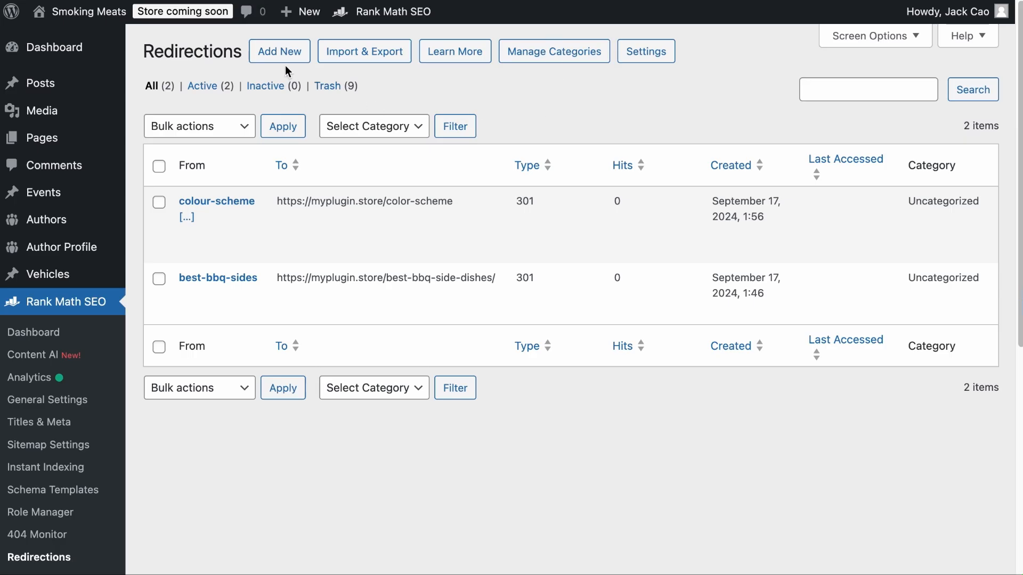
Create and save an active 410 Content Deleted redirection for the copied myplugin.store URL beginning with i-do-not
{"action": "left_click", "coordinate": [281, 49]}
{"action": "scroll", "coordinate": [283, 57], "scroll_direction": "down", "scroll_amount": 1}
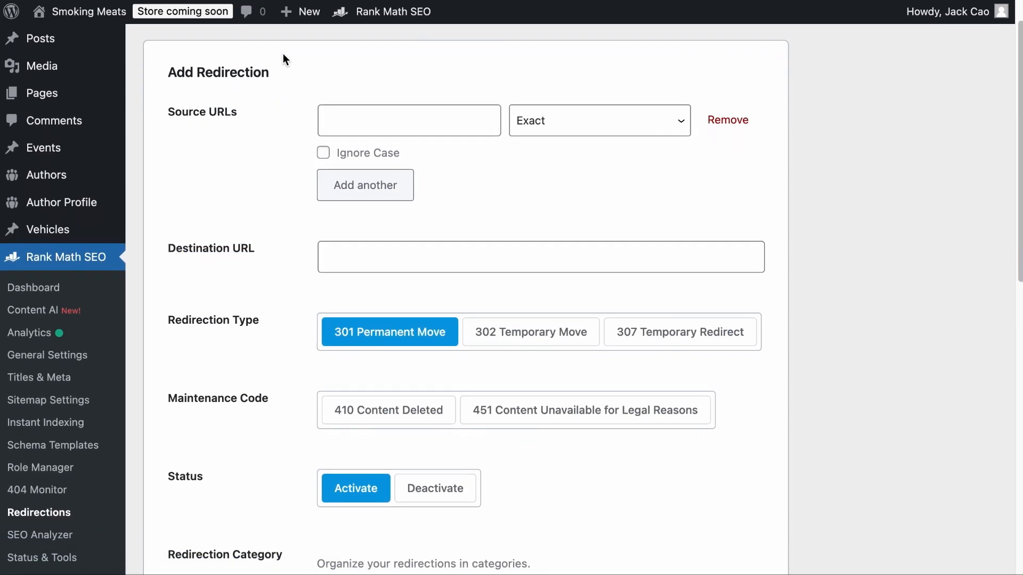
{"action": "left_click", "coordinate": [429, 411]}
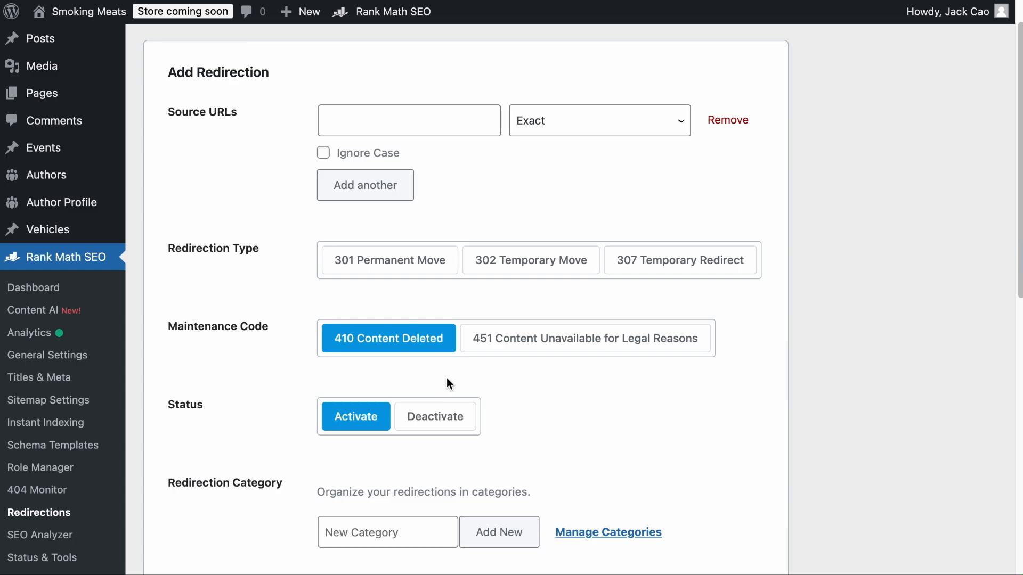
{"action": "left_click", "coordinate": [397, 126]}
{"action": "key", "text": "ctrl+v"}
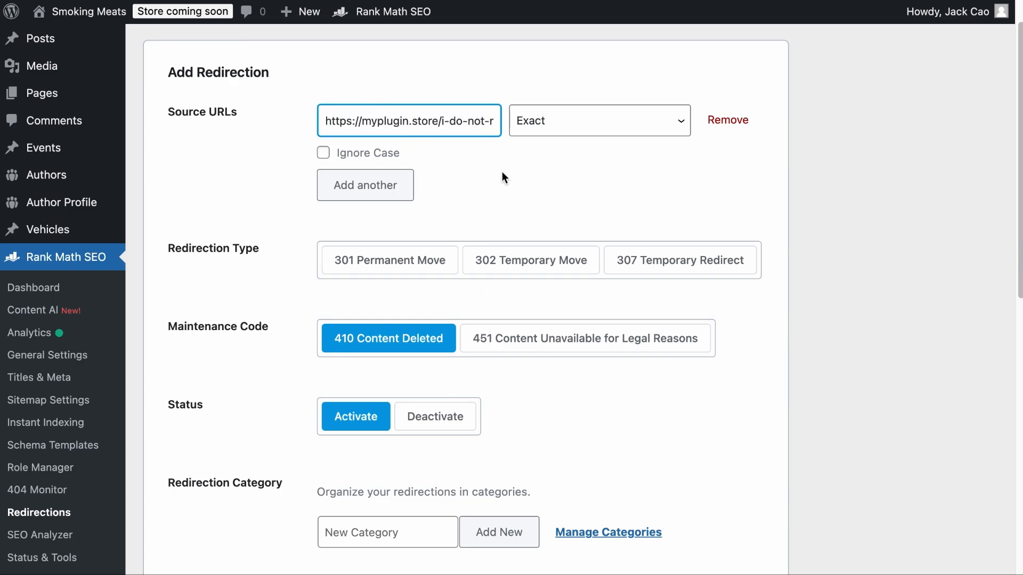
{"action": "scroll", "coordinate": [723, 363], "scroll_direction": "down", "scroll_amount": 5}
{"action": "left_click", "coordinate": [722, 444]}
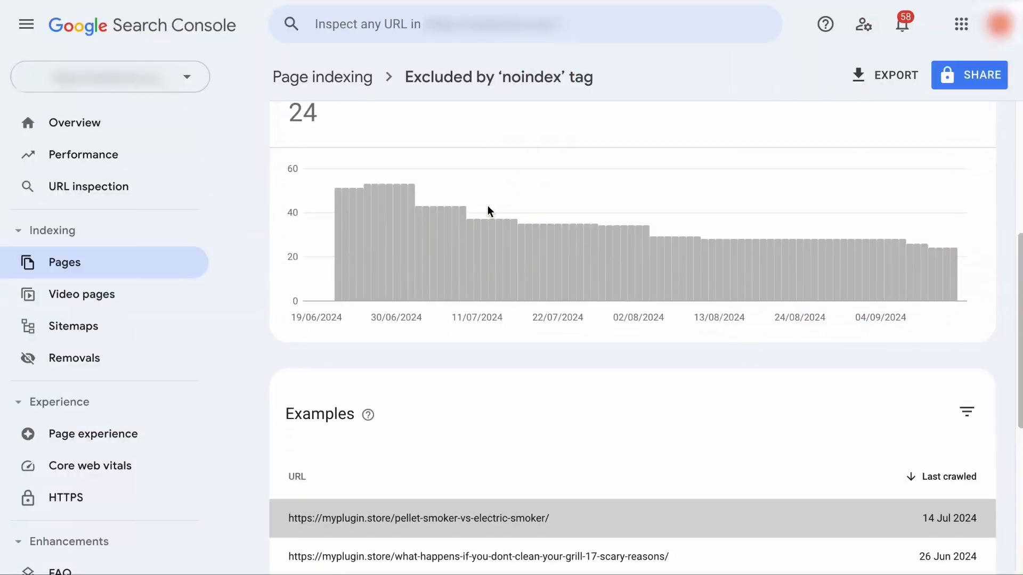
Review the noindex example URLs in Search Console and check the search engine visibility option in WordPress's Reading settings
{"action": "scroll", "coordinate": [487, 206], "scroll_direction": "down", "scroll_amount": 7}
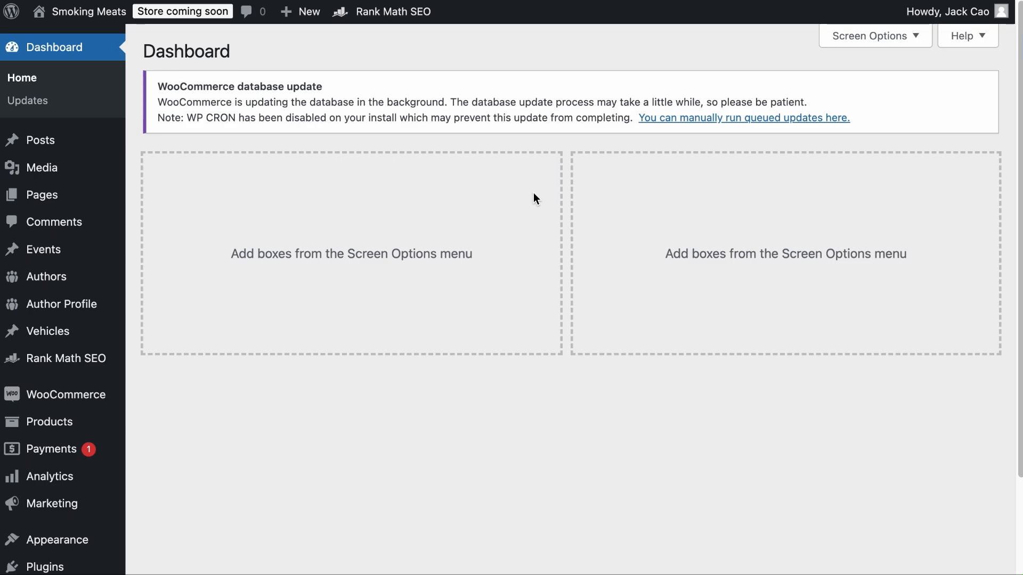
{"action": "scroll", "coordinate": [180, 379], "scroll_direction": "down", "scroll_amount": 3}
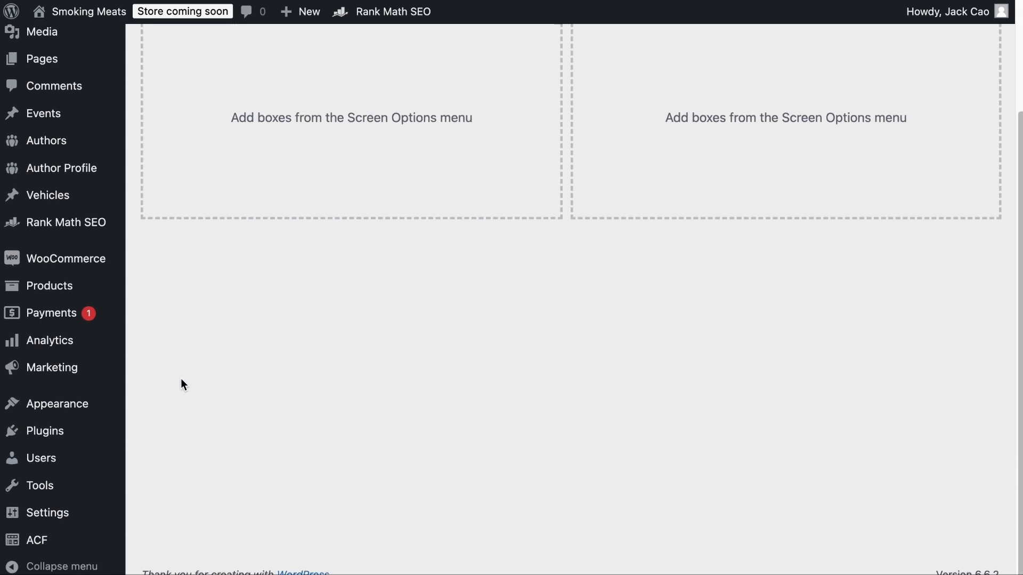
{"action": "mouse_move", "coordinate": [71, 525]}
{"action": "left_click", "coordinate": [167, 421]}
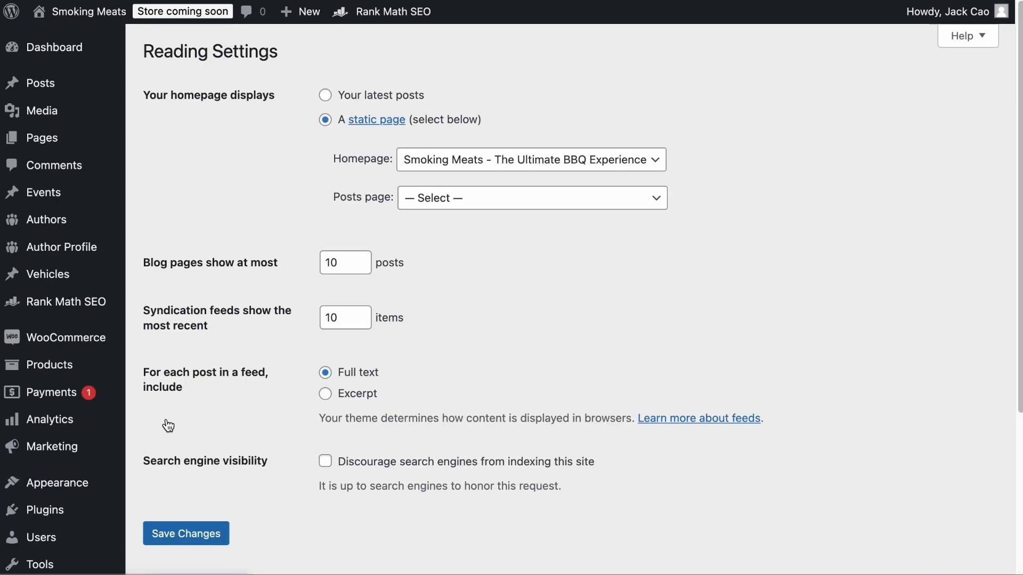
{"action": "scroll", "coordinate": [321, 376], "scroll_direction": "down", "scroll_amount": 2}
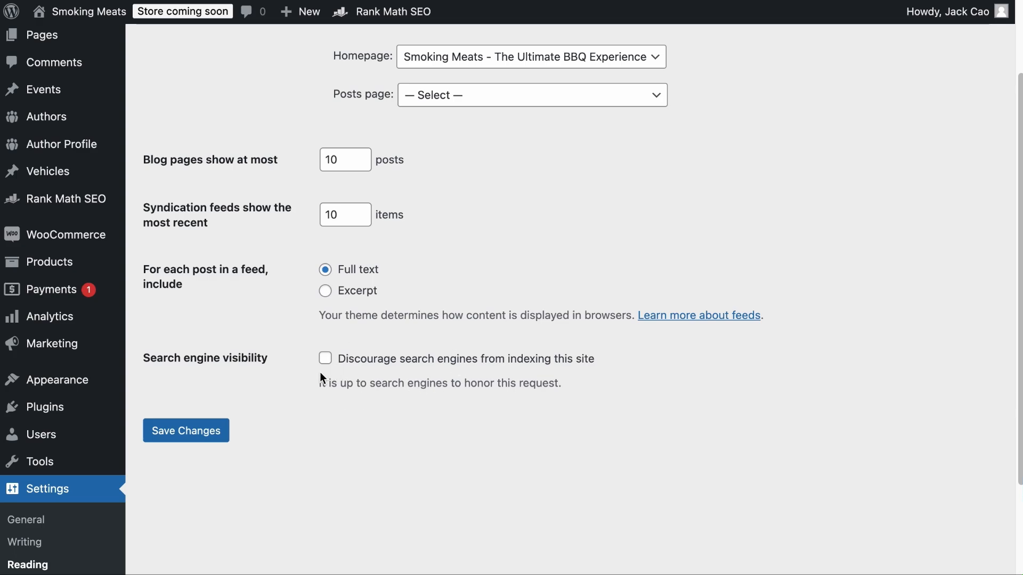
Open Rank Math's Titles & Meta settings and check the robots meta options under Global Meta and Posts
{"action": "mouse_move", "coordinate": [99, 202]}
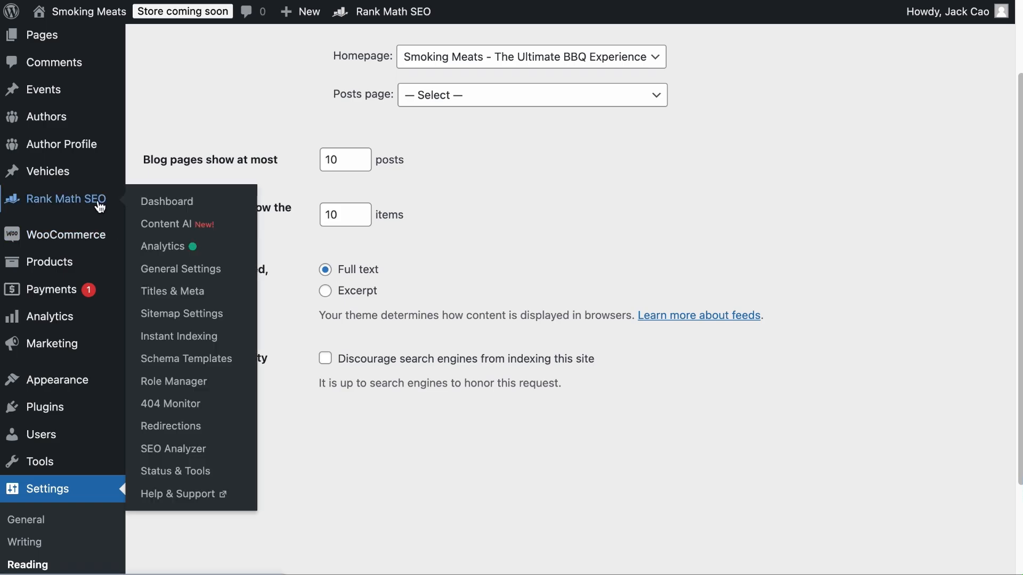
{"action": "left_click", "coordinate": [184, 293]}
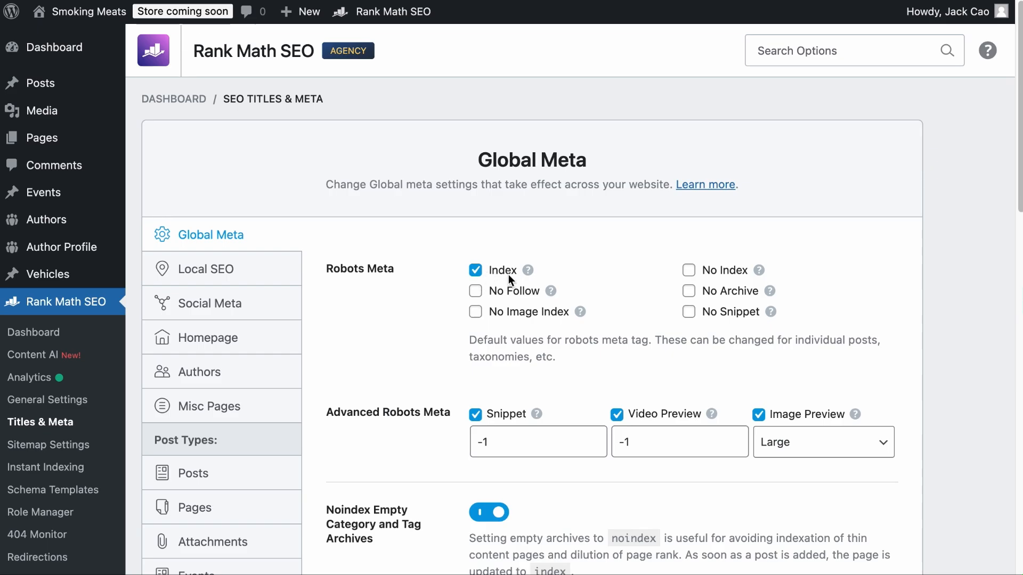
{"action": "scroll", "coordinate": [322, 405], "scroll_direction": "down", "scroll_amount": 5}
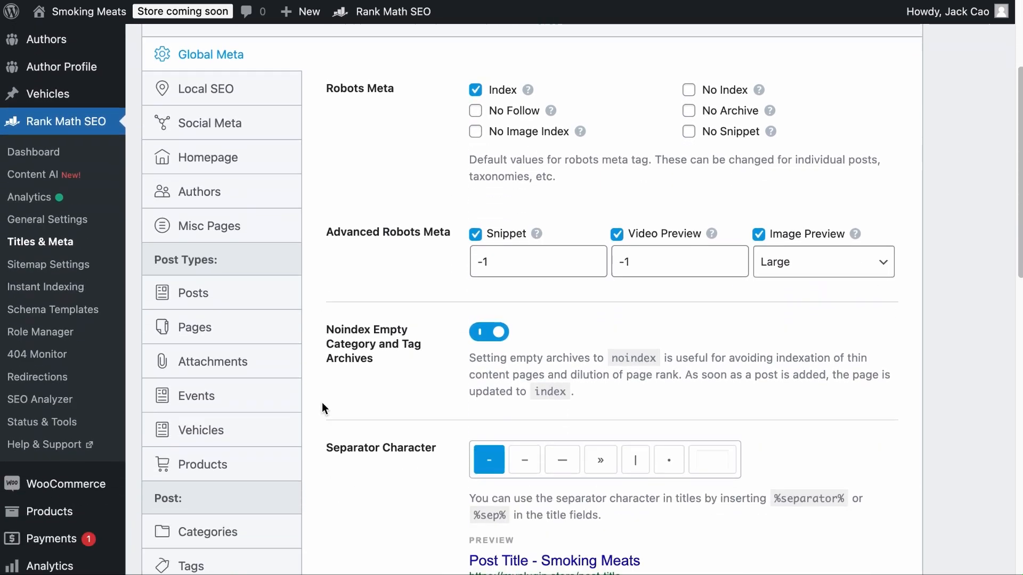
{"action": "left_click", "coordinate": [243, 191]}
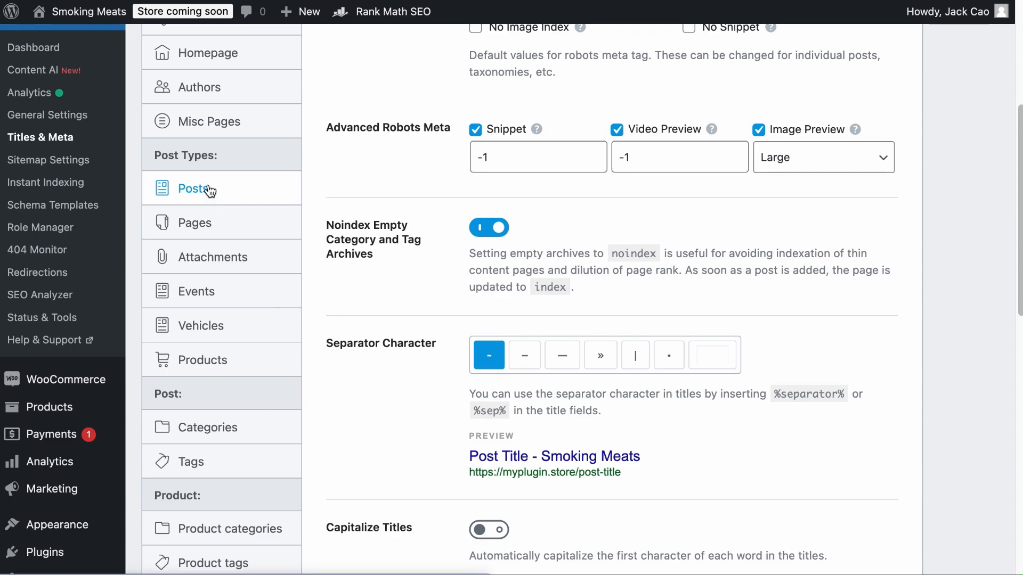
{"action": "scroll", "coordinate": [392, 302], "scroll_direction": "down", "scroll_amount": 14}
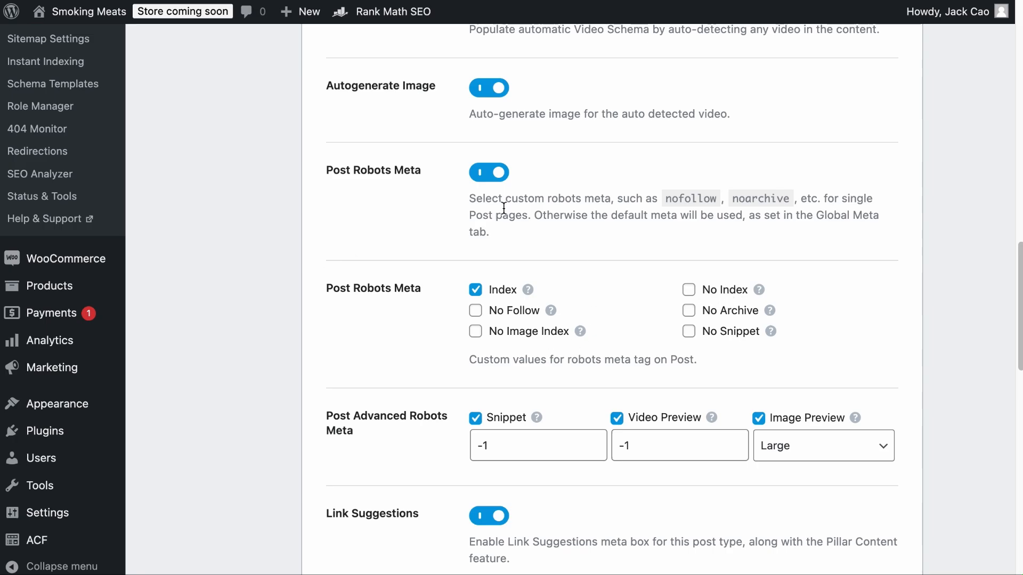
Switch on custom robots meta for Pages to check its Index option, and switch it off again
{"action": "scroll", "coordinate": [504, 208], "scroll_direction": "up", "scroll_amount": 15}
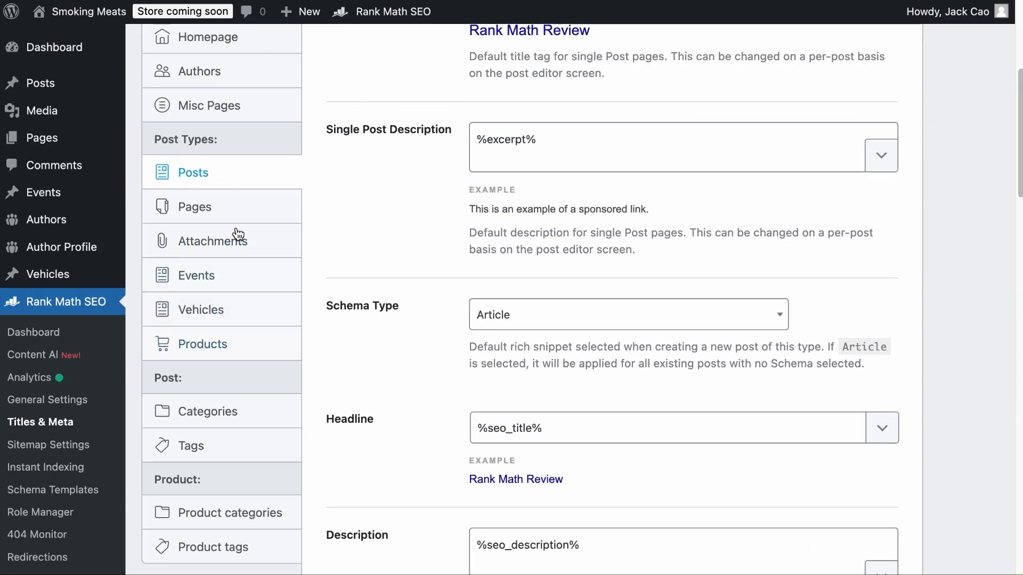
{"action": "left_click", "coordinate": [231, 207]}
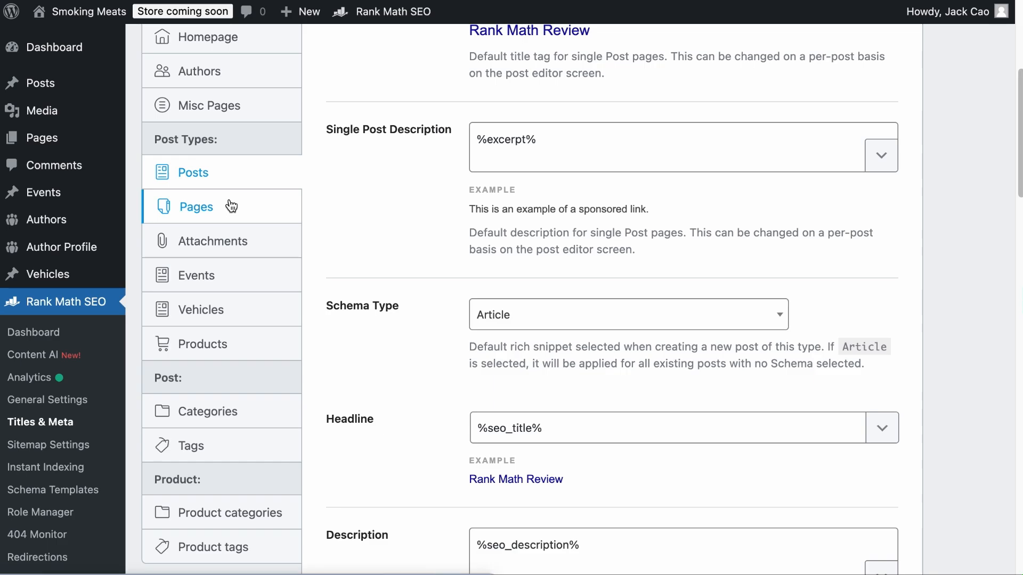
{"action": "scroll", "coordinate": [444, 337], "scroll_direction": "down", "scroll_amount": 1}
{"action": "scroll", "coordinate": [444, 337], "scroll_direction": "down", "scroll_amount": 12}
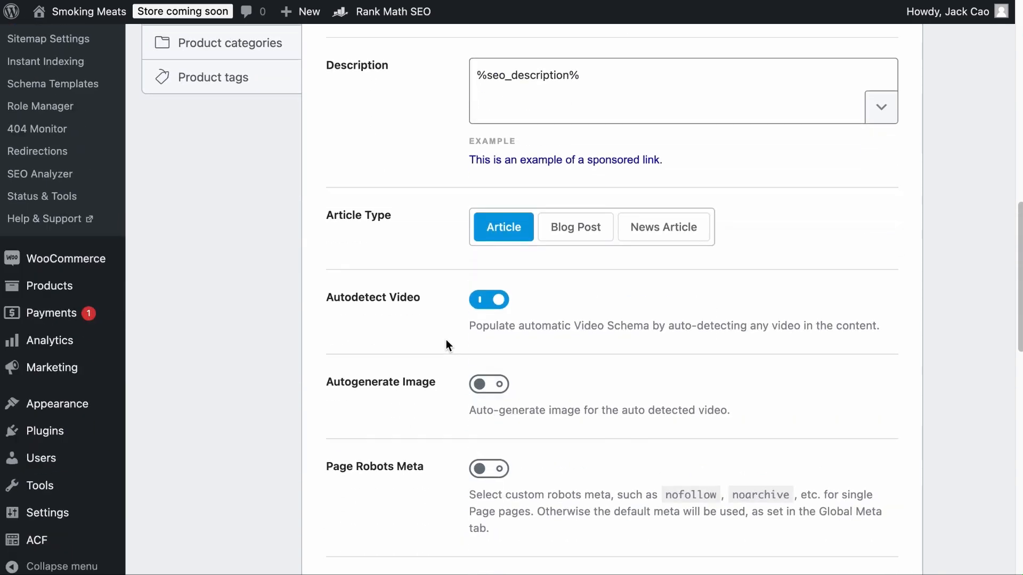
{"action": "left_click", "coordinate": [489, 287]}
{"action": "scroll", "coordinate": [525, 309], "scroll_direction": "down", "scroll_amount": 2}
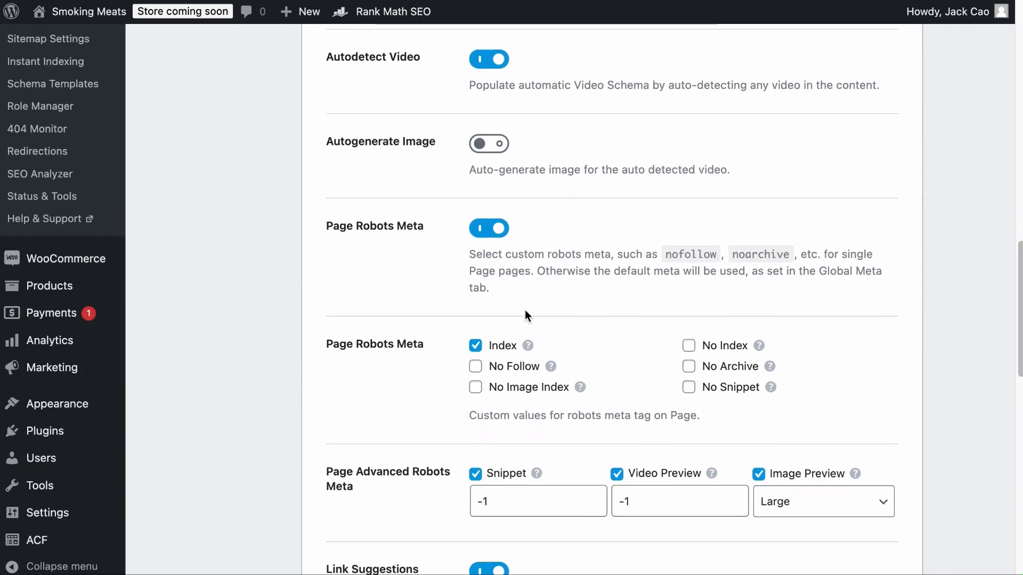
{"action": "left_click", "coordinate": [489, 227]}
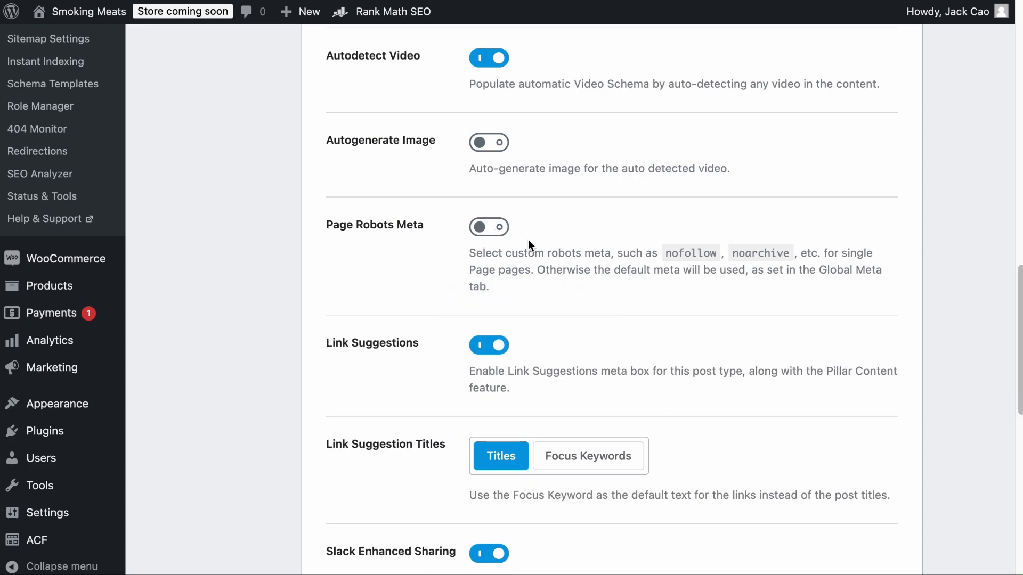
Enable custom robots meta for the Products post type and check its Index option
{"action": "scroll", "coordinate": [297, 198], "scroll_direction": "up", "scroll_amount": 10}
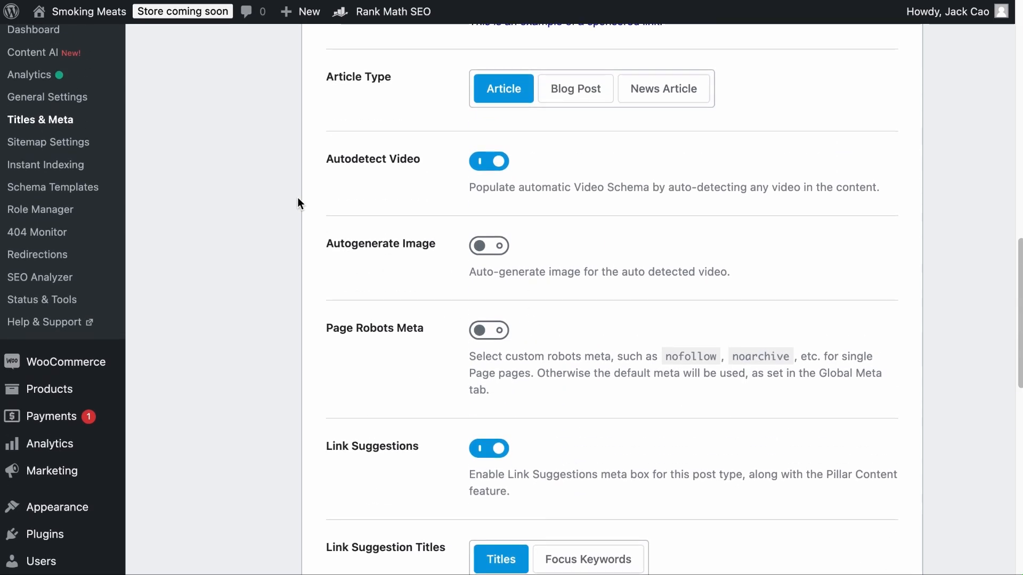
{"action": "left_click", "coordinate": [222, 168]}
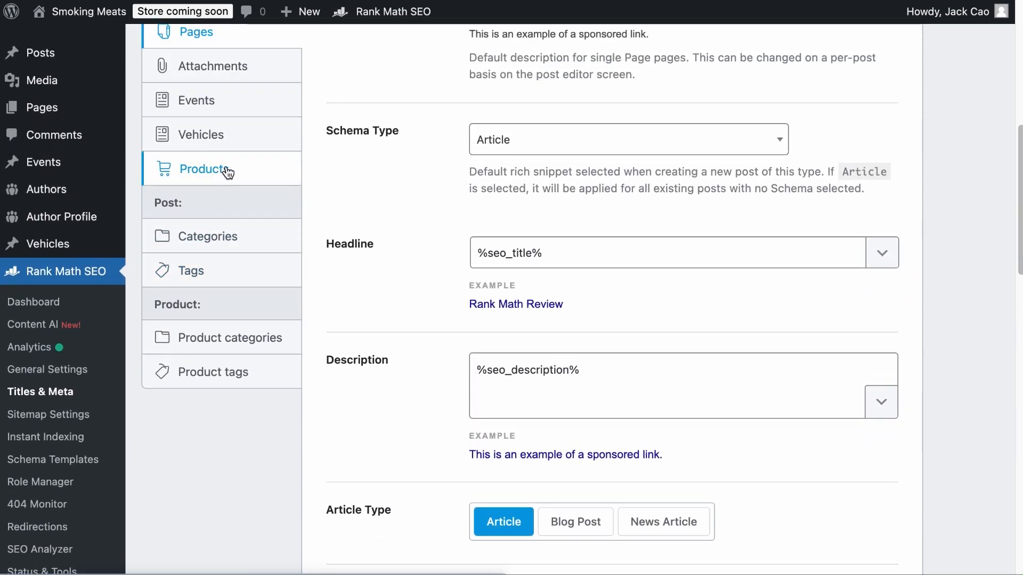
{"action": "scroll", "coordinate": [410, 239], "scroll_direction": "down", "scroll_amount": 5}
{"action": "scroll", "coordinate": [410, 245], "scroll_direction": "down", "scroll_amount": 6}
{"action": "scroll", "coordinate": [487, 148], "scroll_direction": "up", "scroll_amount": 2}
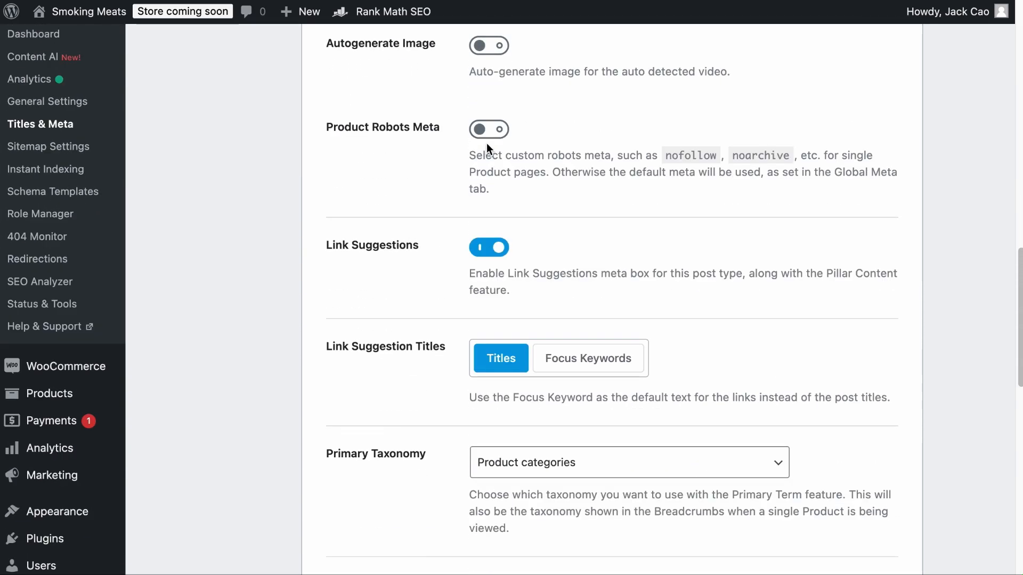
{"action": "left_click", "coordinate": [489, 131]}
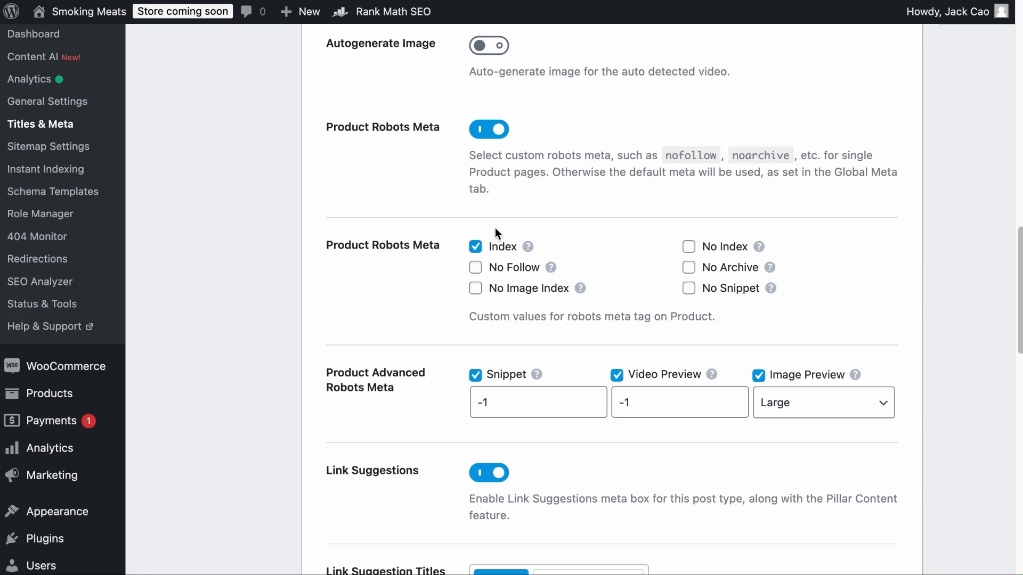
Open the Authors settings in Titles & Meta and check the robots meta for author archives
{"action": "scroll", "coordinate": [357, 224], "scroll_direction": "up", "scroll_amount": 9}
{"action": "scroll", "coordinate": [356, 220], "scroll_direction": "up", "scroll_amount": 8}
{"action": "left_click", "coordinate": [263, 283]}
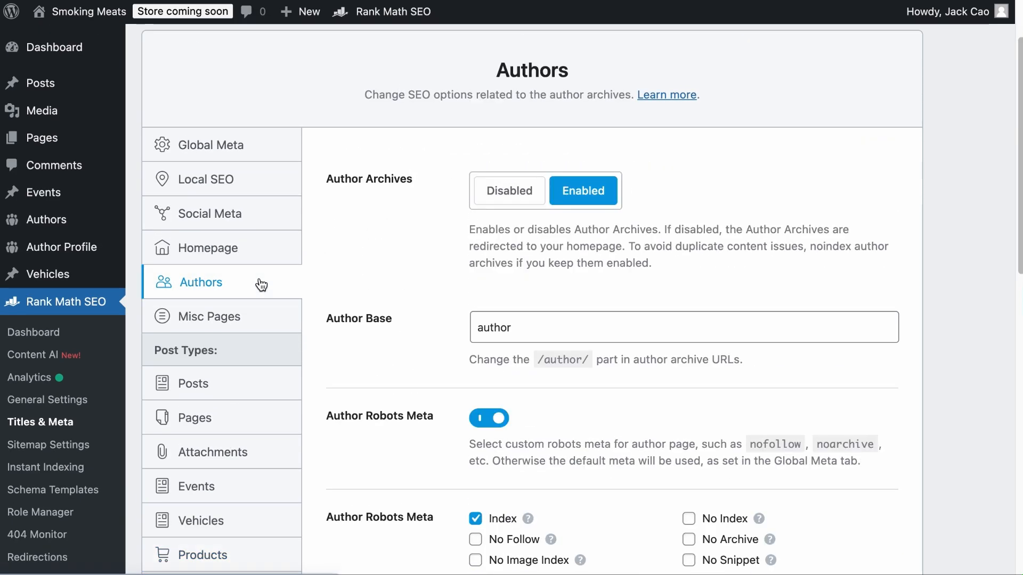
{"action": "scroll", "coordinate": [389, 339], "scroll_direction": "down", "scroll_amount": 3}
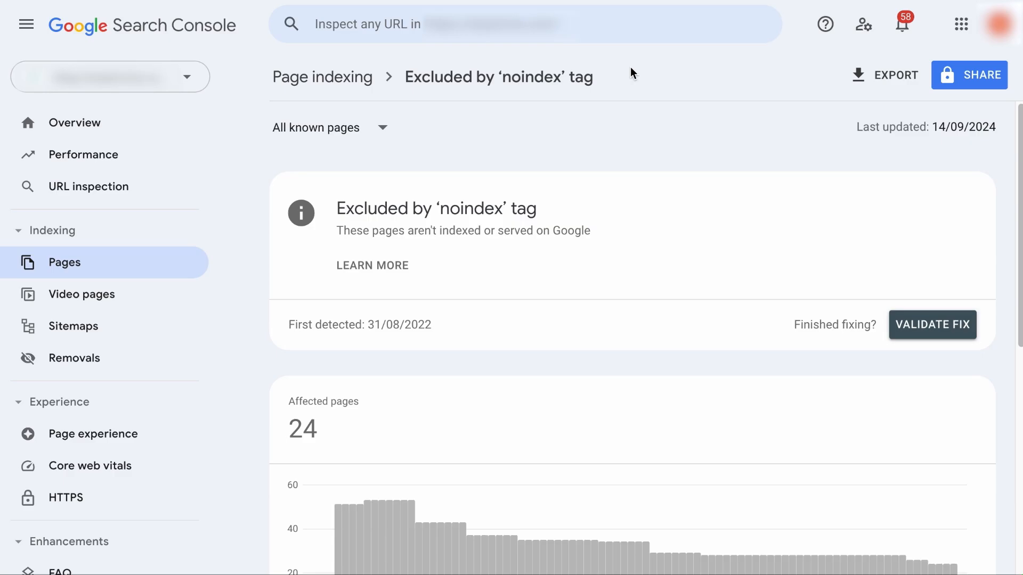
{"action": "scroll", "coordinate": [610, 238], "scroll_direction": "down", "scroll_amount": 9}
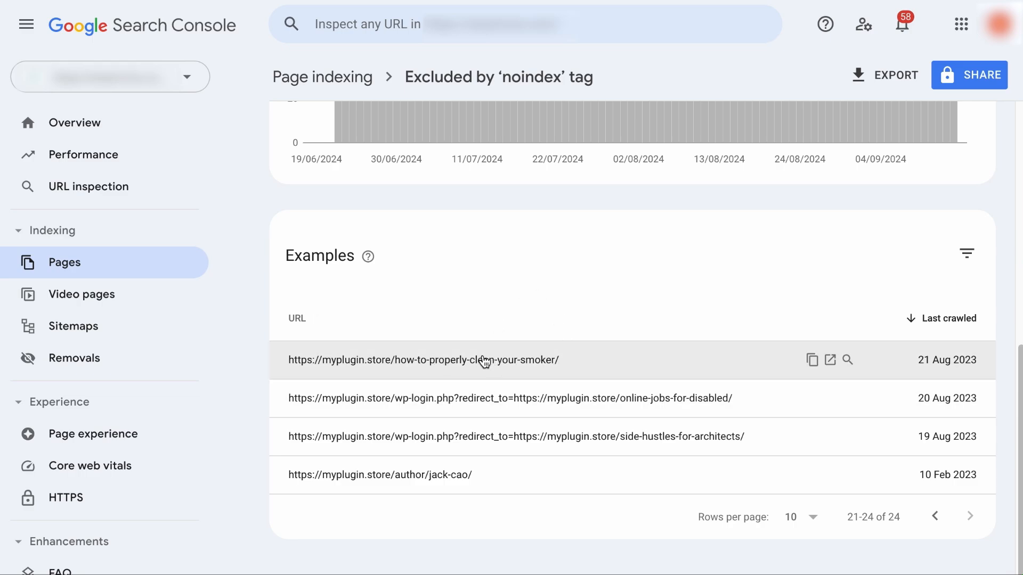
{"action": "left_click_drag", "start_coordinate": [284, 365], "coordinate": [613, 367]}
{"action": "key", "text": "ctrl+c"}
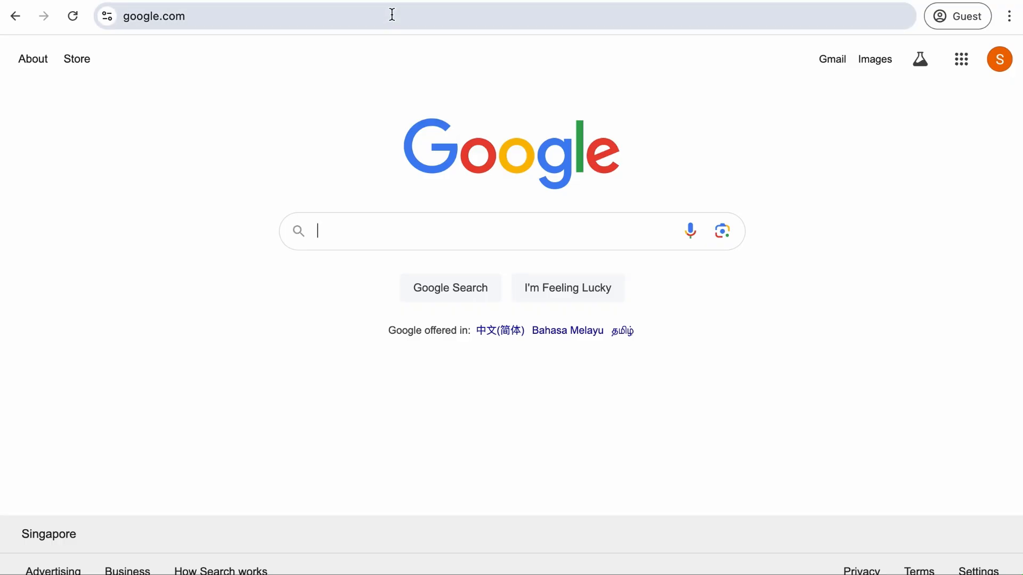
Open the copied how-to-properly-clean-your-smoker URL in the browser and search its page source for "noindex"
{"action": "left_click", "coordinate": [391, 14]}
{"action": "key", "text": "ctrl+v"}
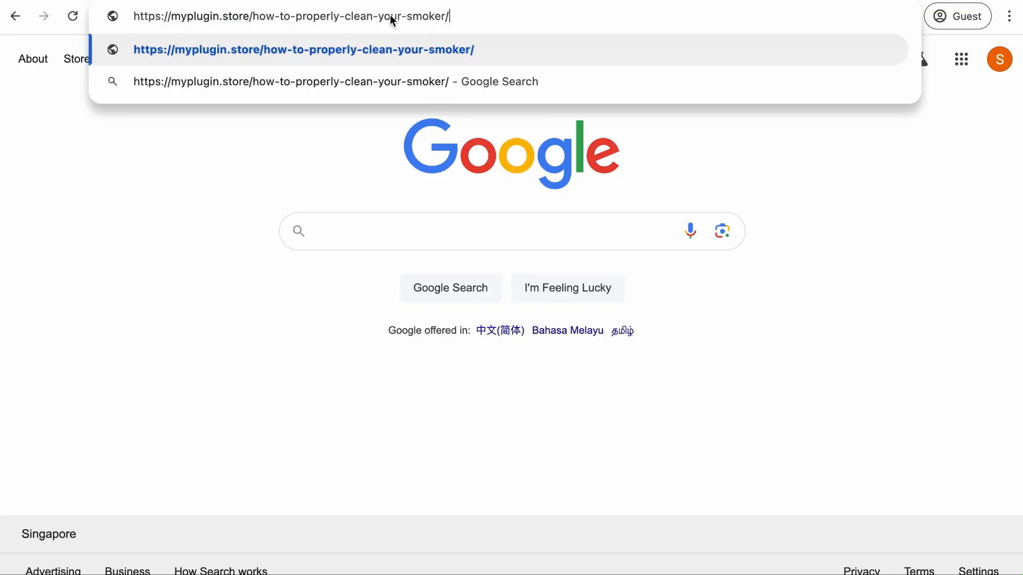
{"action": "key", "text": "Return"}
{"action": "right_click", "coordinate": [385, 320]}
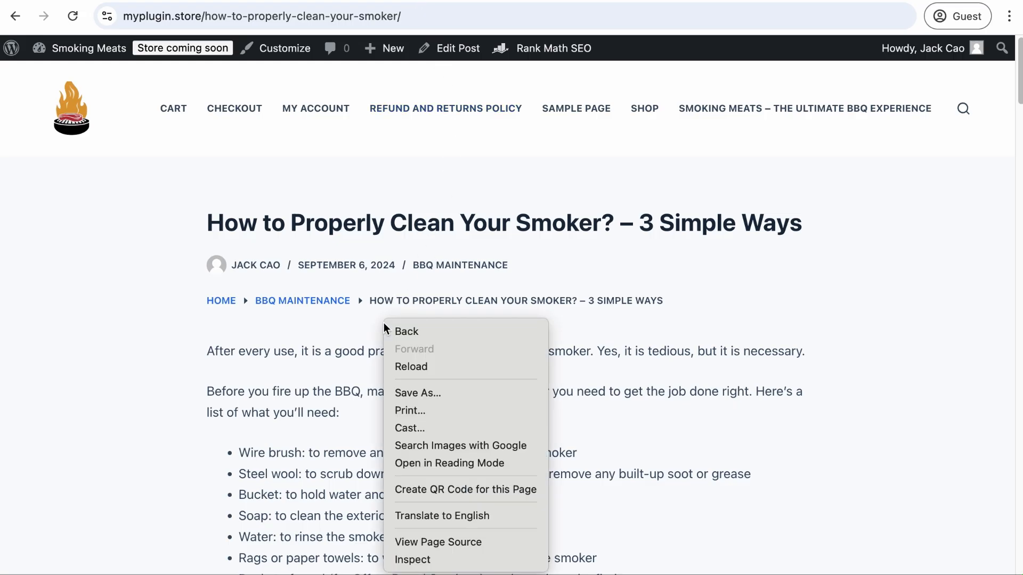
{"action": "left_click", "coordinate": [437, 542]}
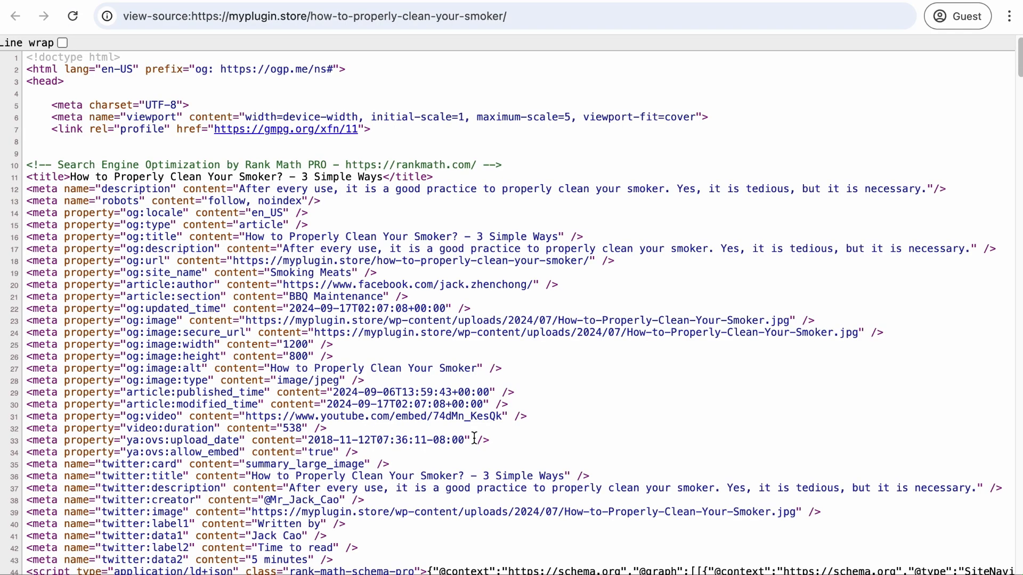
{"action": "key", "text": "super+f"}
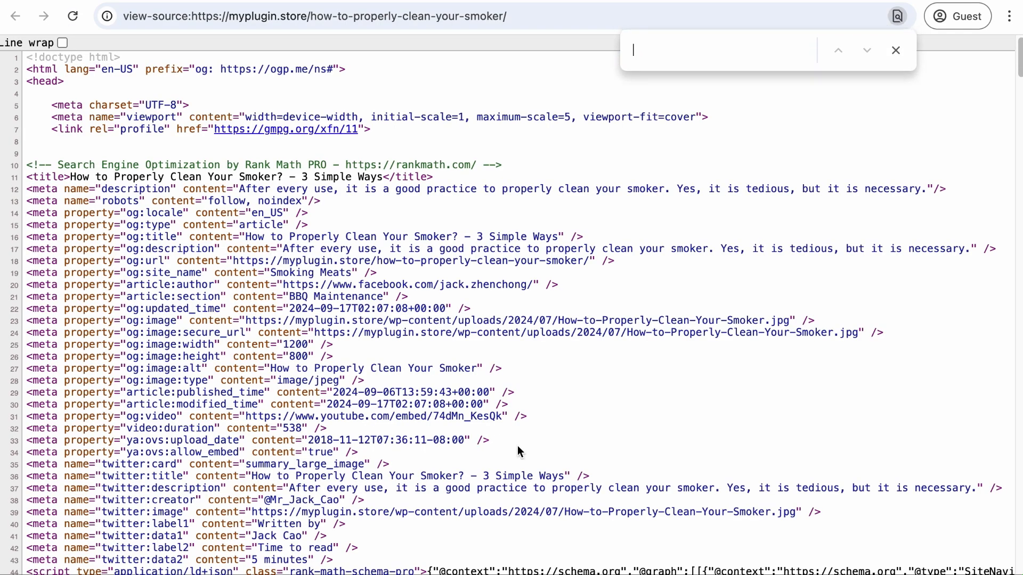
{"action": "type", "text": "noindex"}
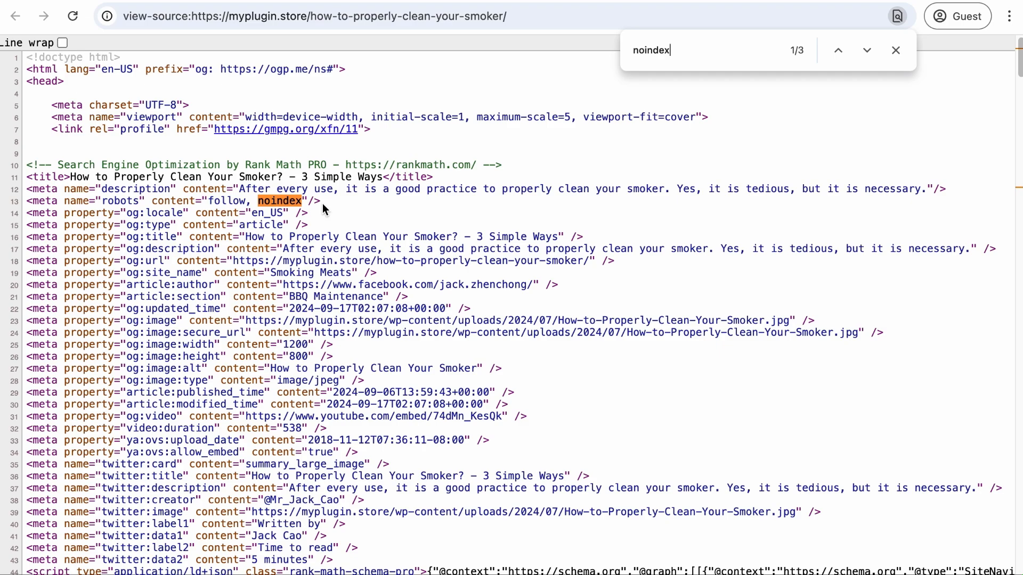
Open the smoker-cleaning post for editing and set its robots meta to Index in Rank Math's advanced options
{"action": "left_click", "coordinate": [416, 1]}
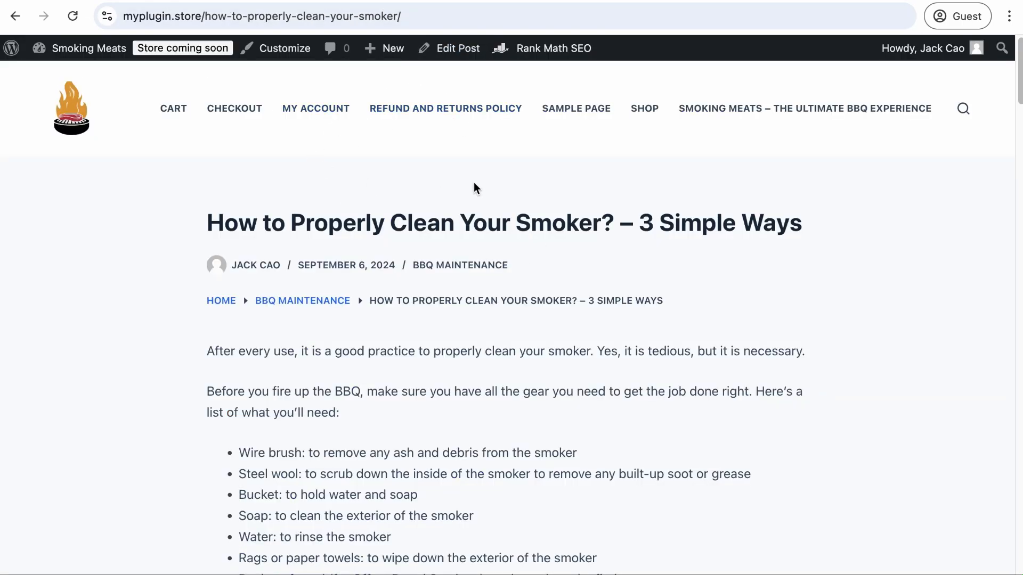
{"action": "left_click", "coordinate": [457, 49]}
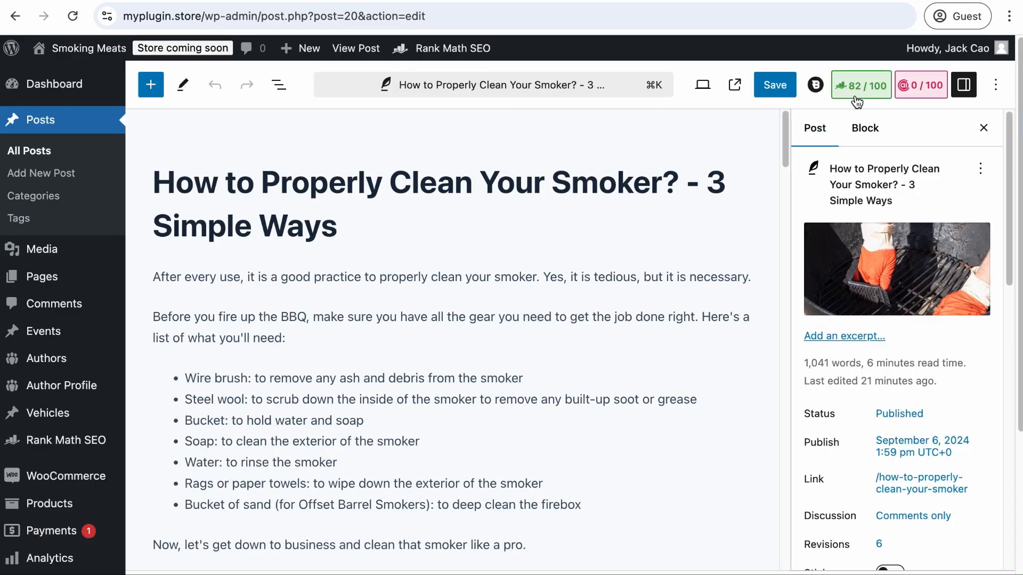
{"action": "left_click", "coordinate": [856, 100]}
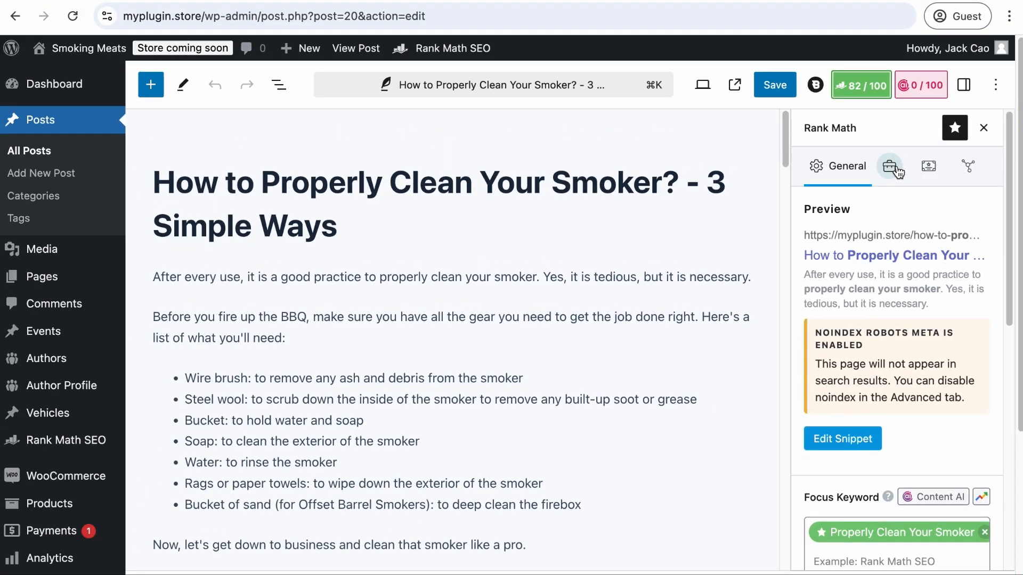
{"action": "left_click", "coordinate": [890, 166]}
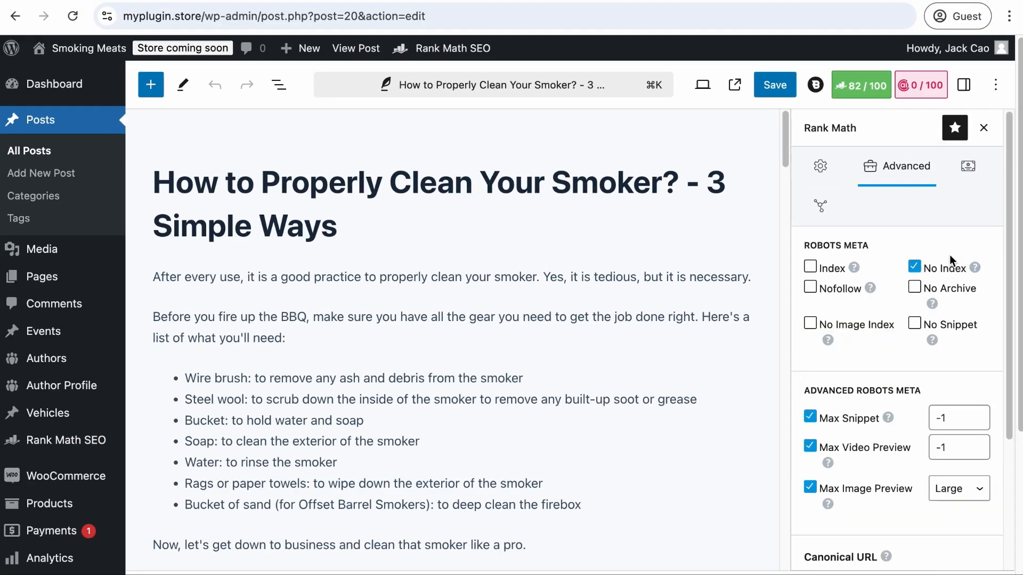
{"action": "left_click", "coordinate": [810, 267]}
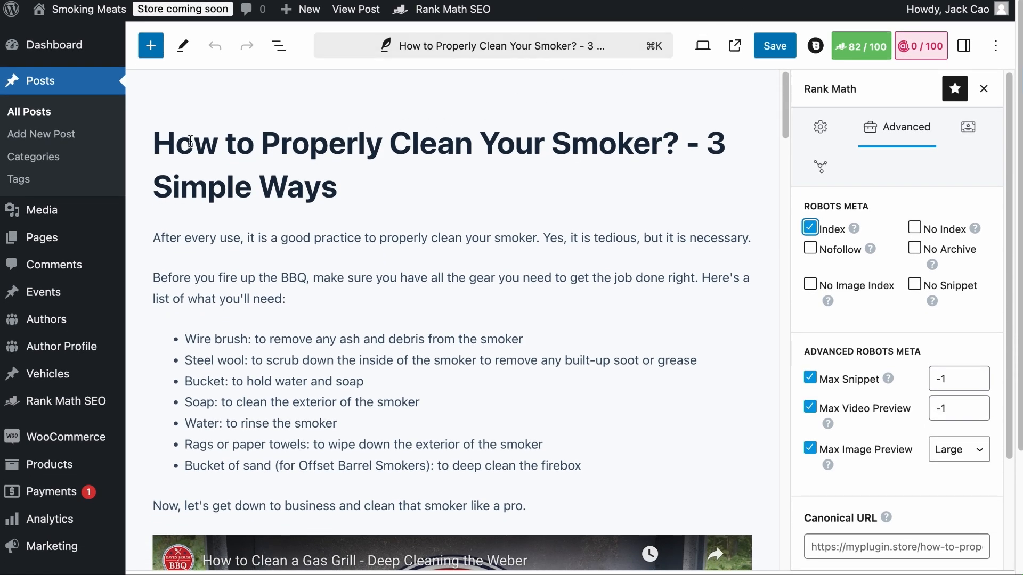
List all posts and filter them by the Rank Math option "Articles noindexed"
{"action": "left_click", "coordinate": [20, 116]}
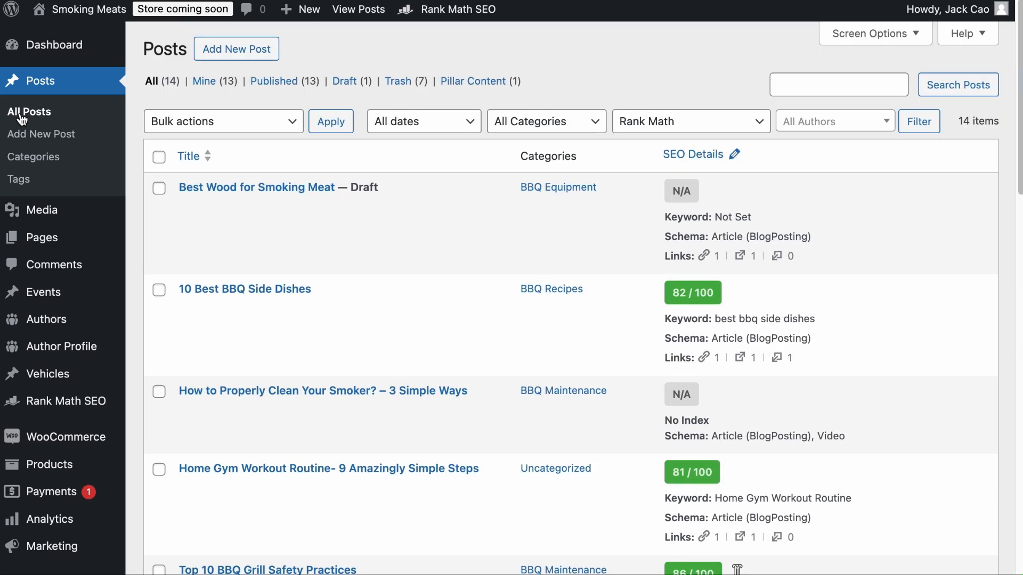
{"action": "left_click", "coordinate": [675, 127]}
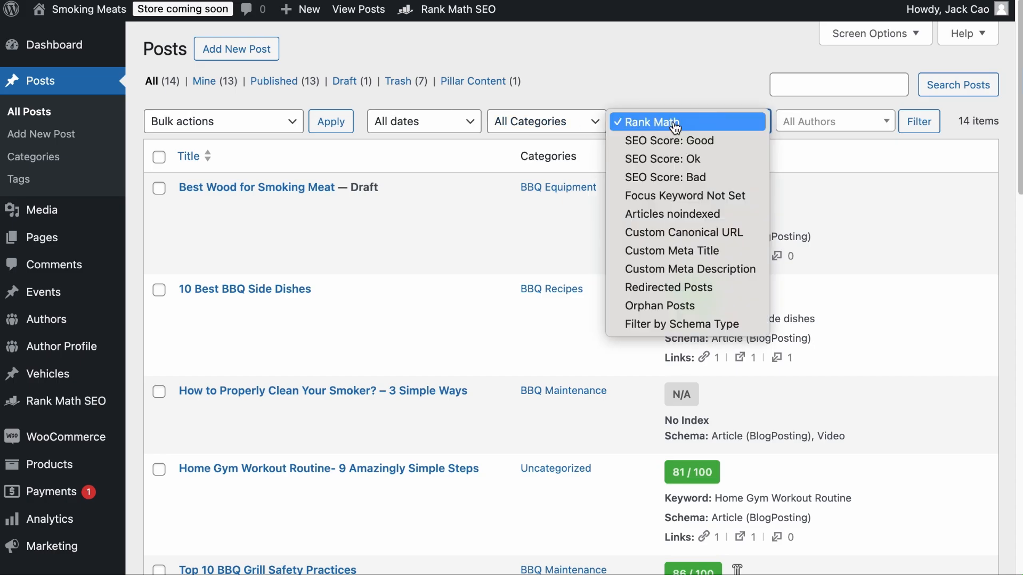
{"action": "left_click", "coordinate": [685, 213]}
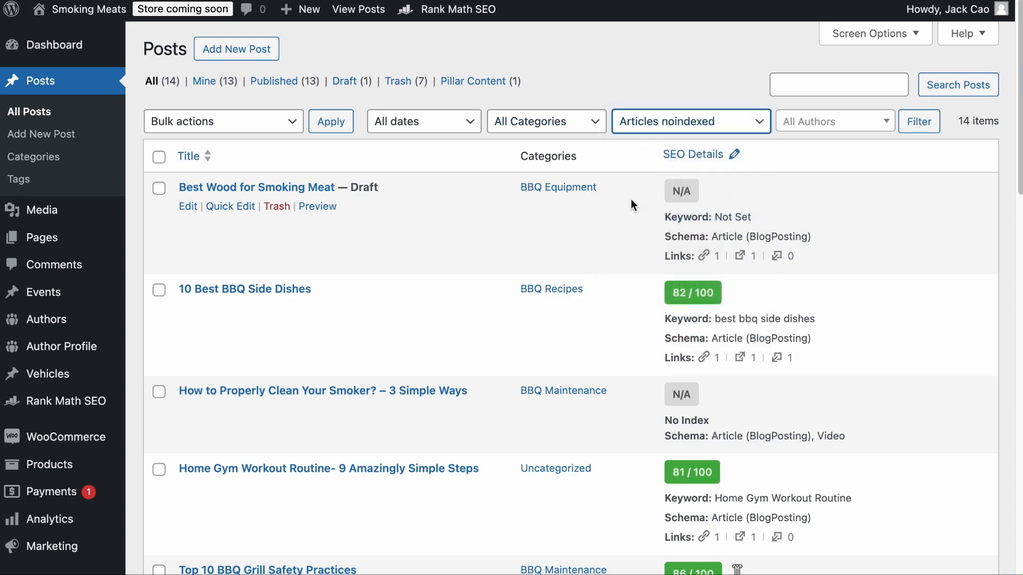
{"action": "left_click", "coordinate": [917, 124]}
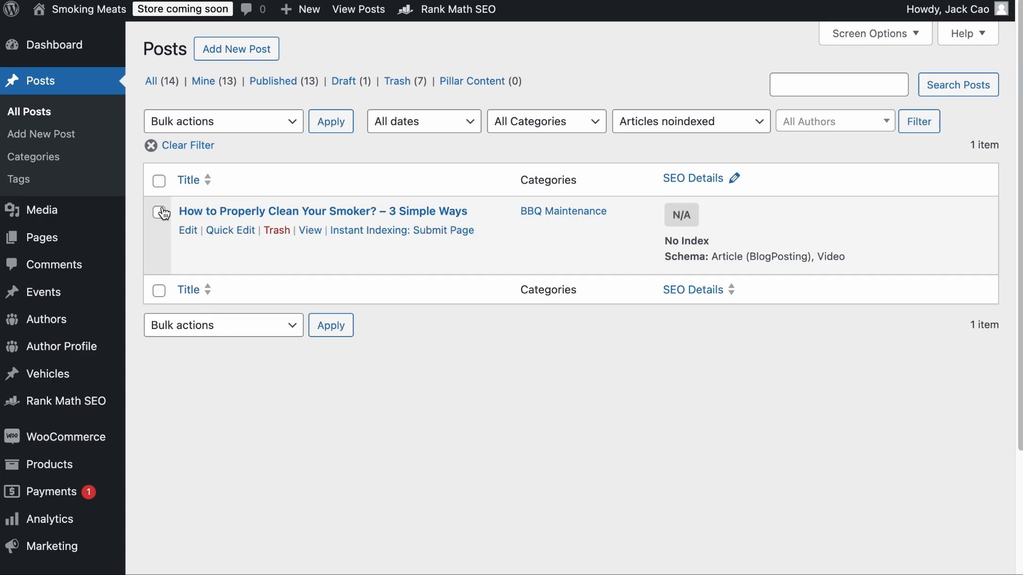
Select every post in the filtered list and apply the bulk action "Set to index"
{"action": "left_click", "coordinate": [159, 182]}
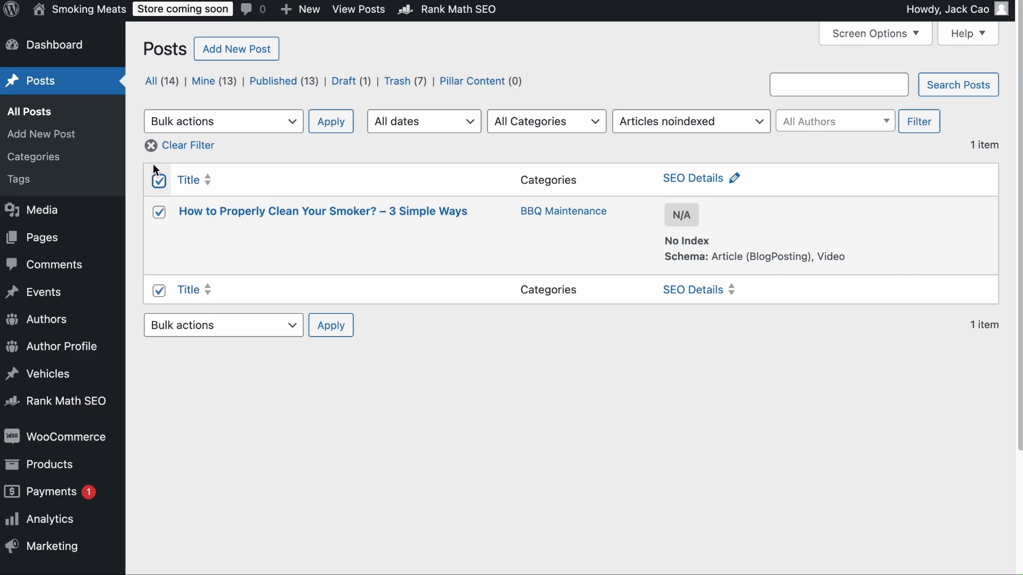
{"action": "left_click", "coordinate": [232, 123]}
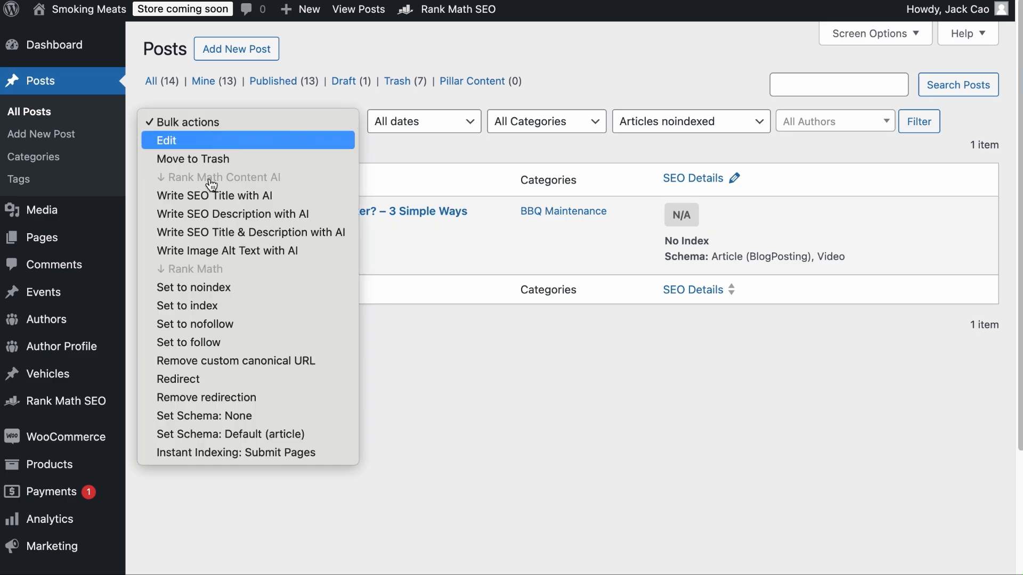
{"action": "left_click", "coordinate": [215, 306]}
{"action": "left_click", "coordinate": [335, 122]}
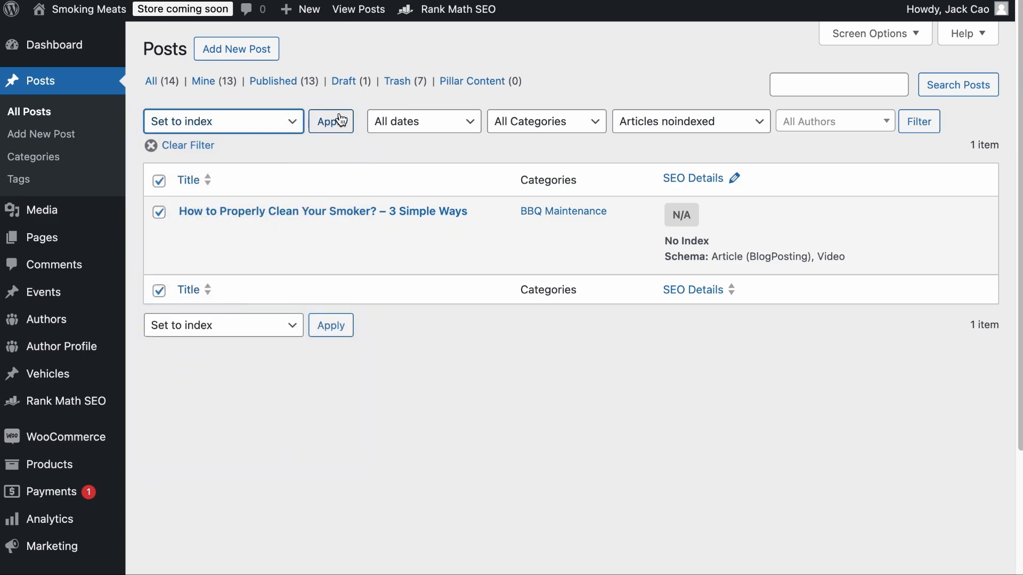
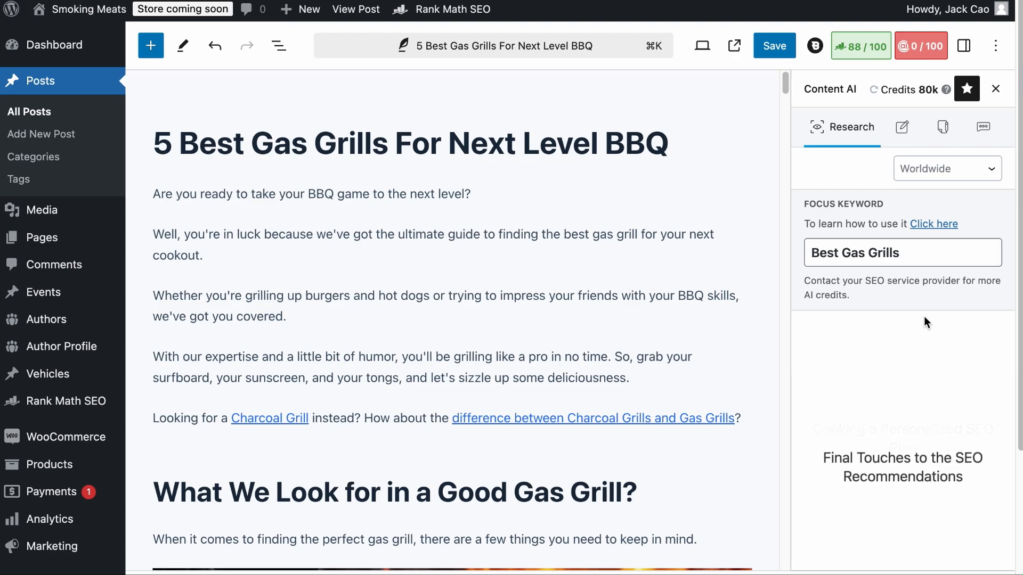
Review the Content AI score and recommendations for the focus keyword "Best Gas Grills"
{"action": "scroll", "coordinate": [925, 316], "scroll_direction": "down", "scroll_amount": 4}
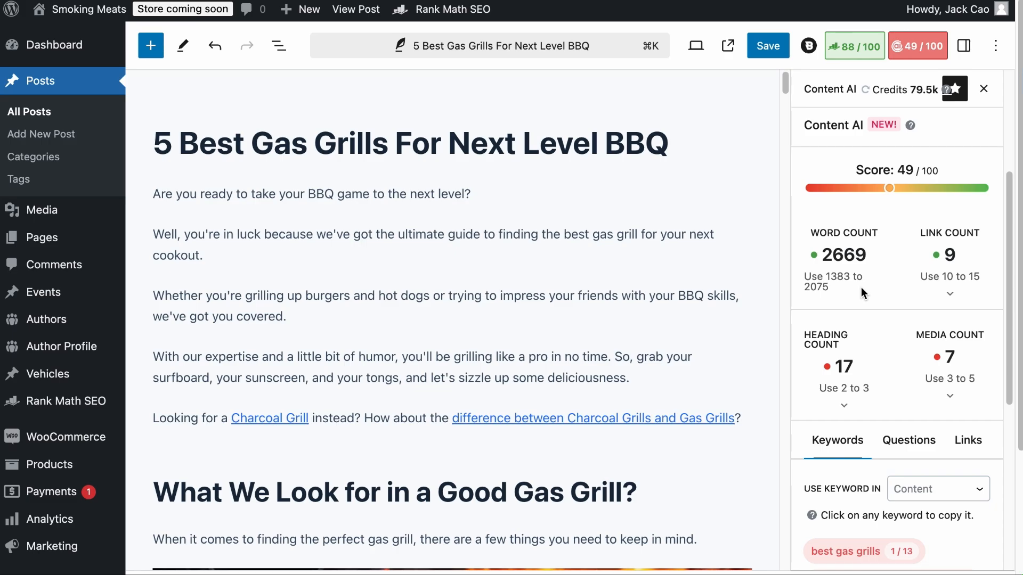
{"action": "scroll", "coordinate": [864, 295], "scroll_direction": "down", "scroll_amount": 3}
{"action": "left_click", "coordinate": [909, 321]}
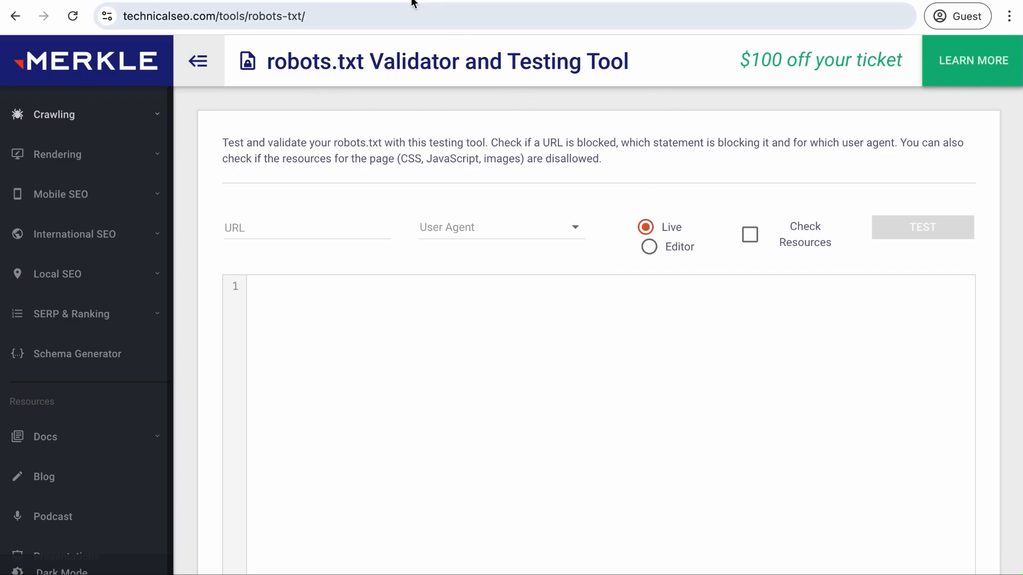
Copy the URL of the "10 Best BBQ Side Dishes" post and paste it as the robots.txt validator's URL
{"action": "left_click", "coordinate": [379, 20]}
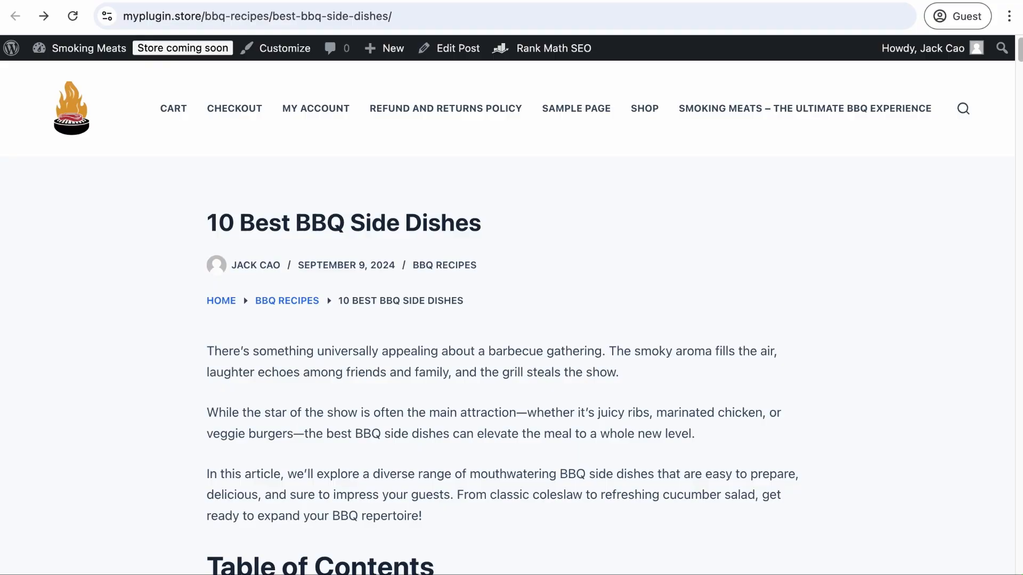
{"action": "left_click", "coordinate": [402, 15]}
{"action": "right_click", "coordinate": [362, 13]}
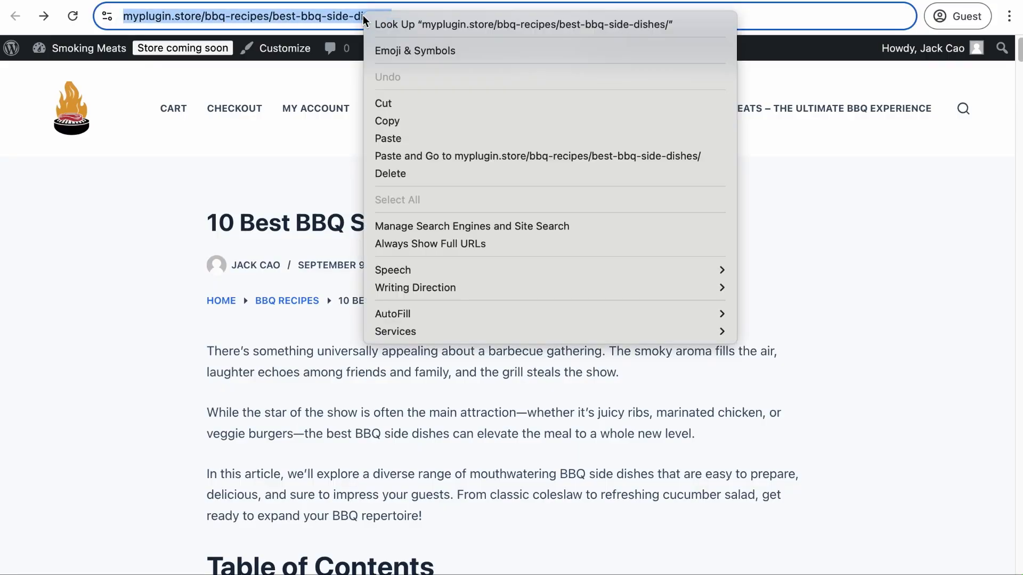
{"action": "left_click", "coordinate": [403, 120]}
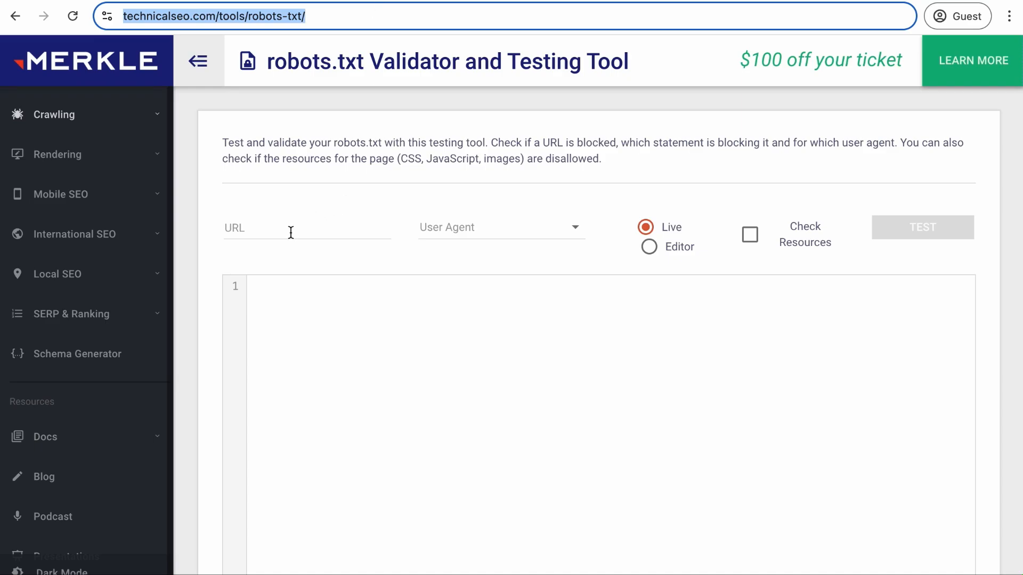
{"action": "right_click", "coordinate": [291, 232]}
{"action": "left_click", "coordinate": [334, 350]}
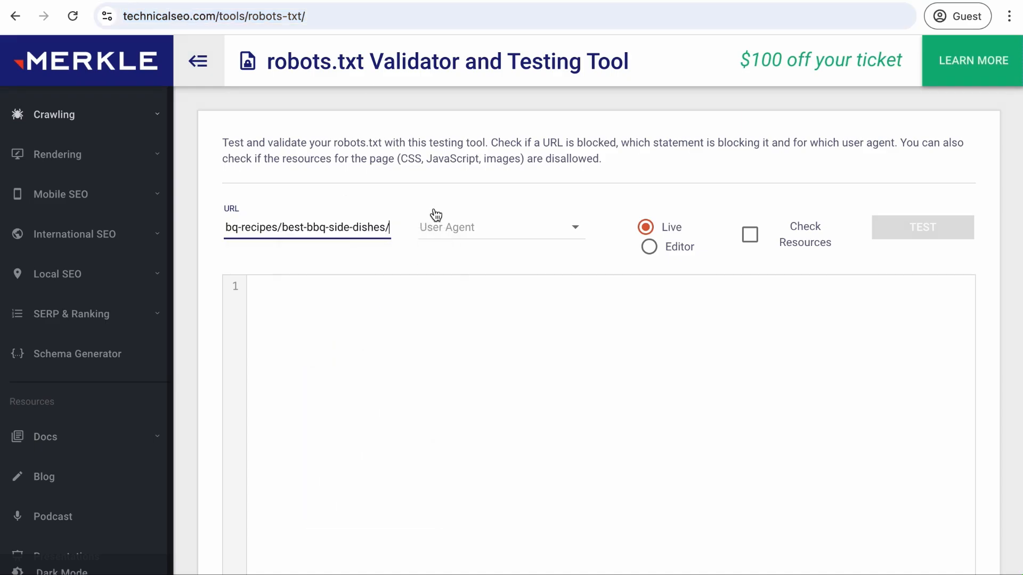
Test the URL with the Googlebot user agent and examine the robots.txt rule highlighted as blocking it
{"action": "left_click", "coordinate": [486, 226]}
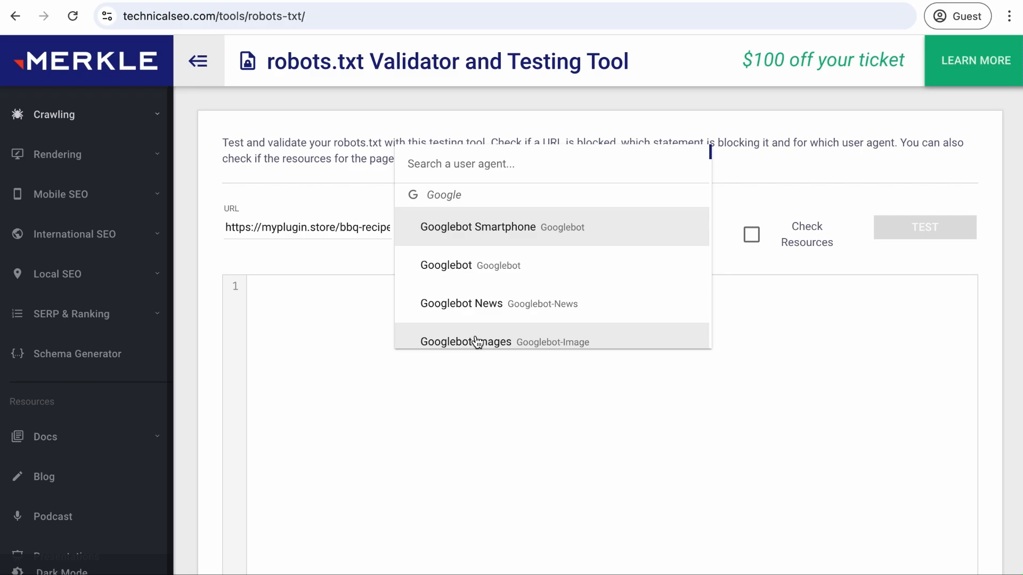
{"action": "left_click", "coordinate": [462, 266]}
{"action": "left_click", "coordinate": [914, 228]}
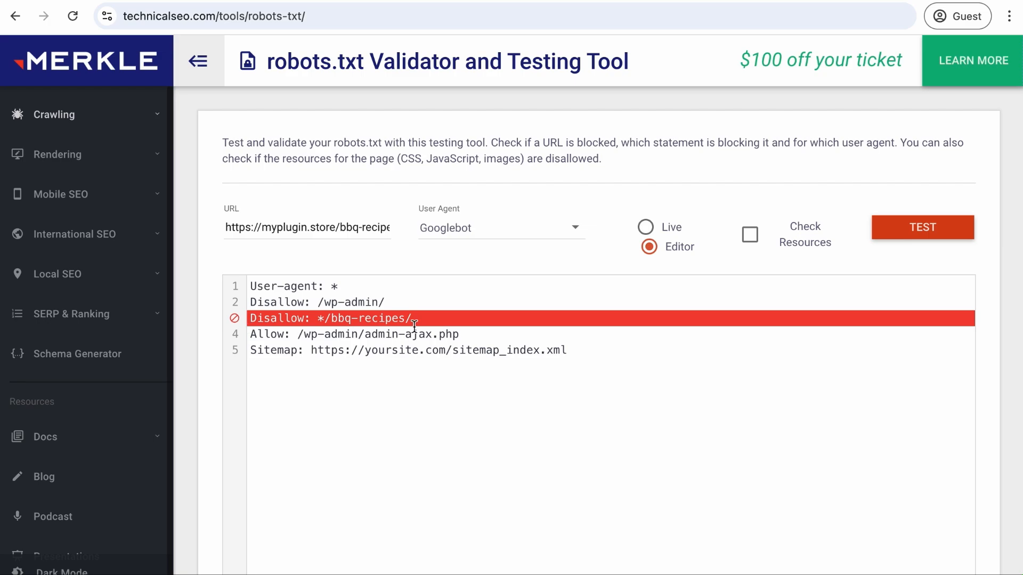
{"action": "left_click_drag", "start_coordinate": [425, 320], "coordinate": [245, 327]}
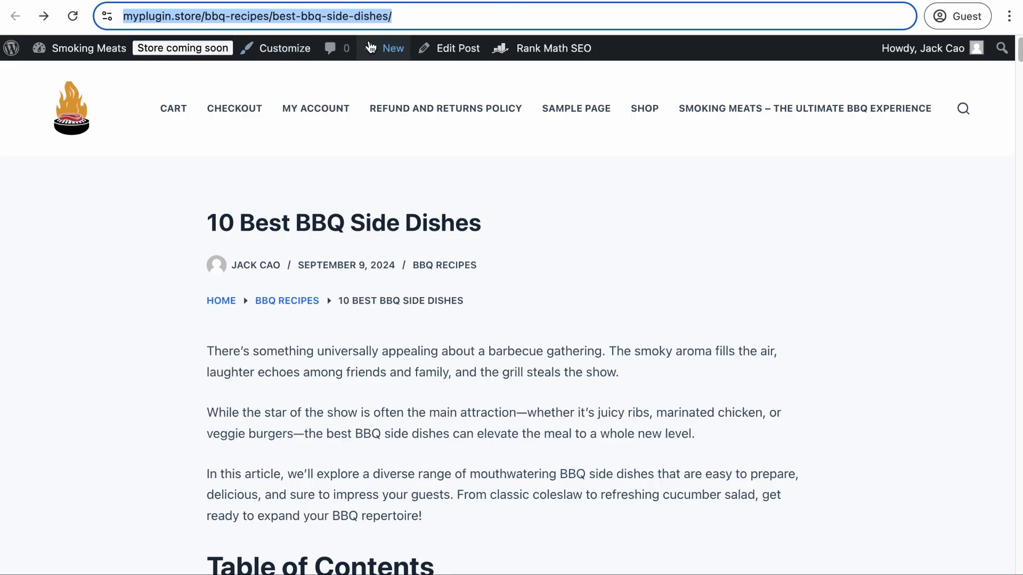
Open the robots.txt editor in Rank Math's General Settings from the WordPress dashboard
{"action": "mouse_move", "coordinate": [384, 48]}
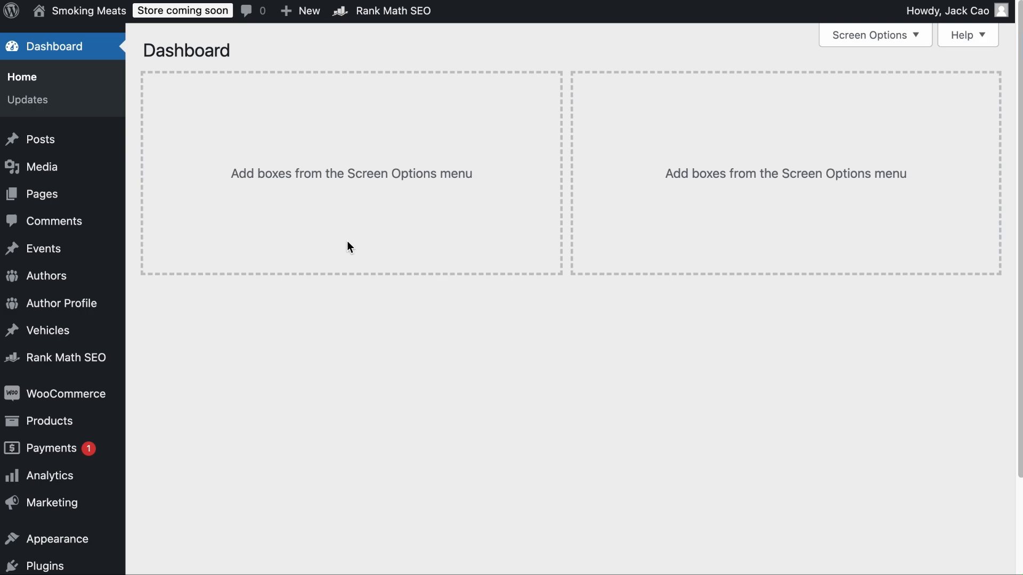
{"action": "scroll", "coordinate": [277, 256], "scroll_direction": "down", "scroll_amount": 3}
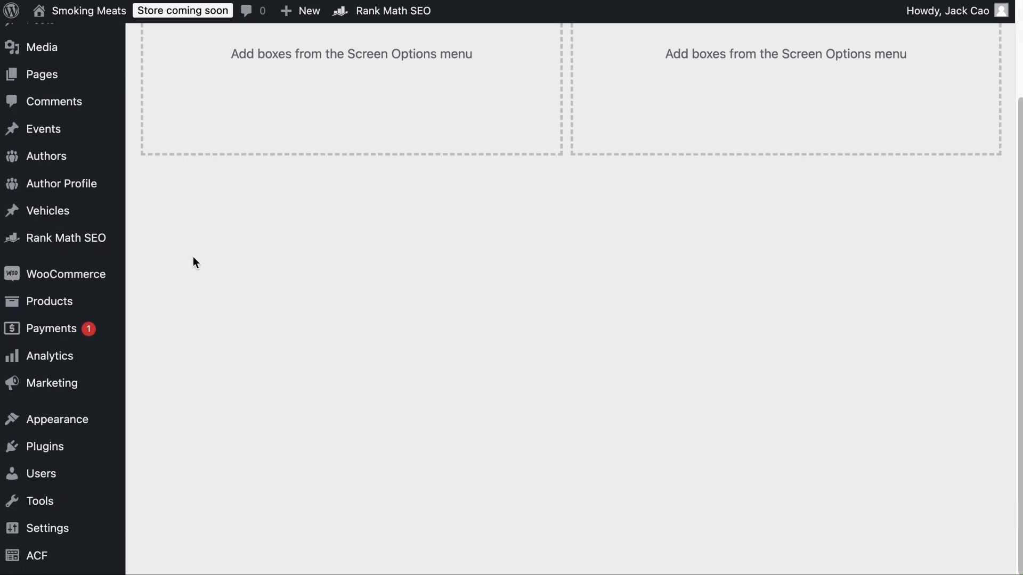
{"action": "mouse_move", "coordinate": [81, 246]}
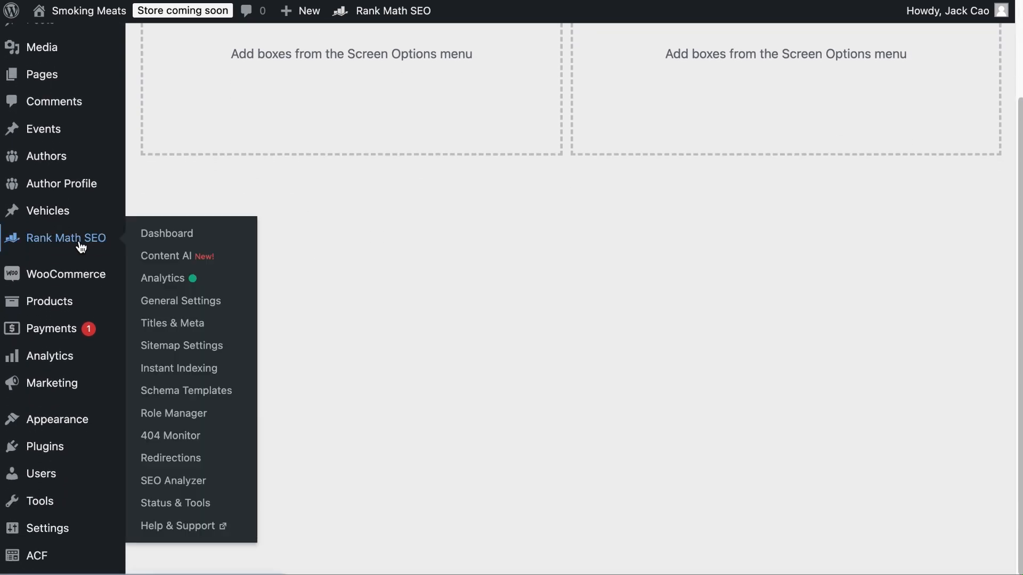
{"action": "left_click", "coordinate": [161, 310]}
{"action": "scroll", "coordinate": [201, 299], "scroll_direction": "down", "scroll_amount": 2}
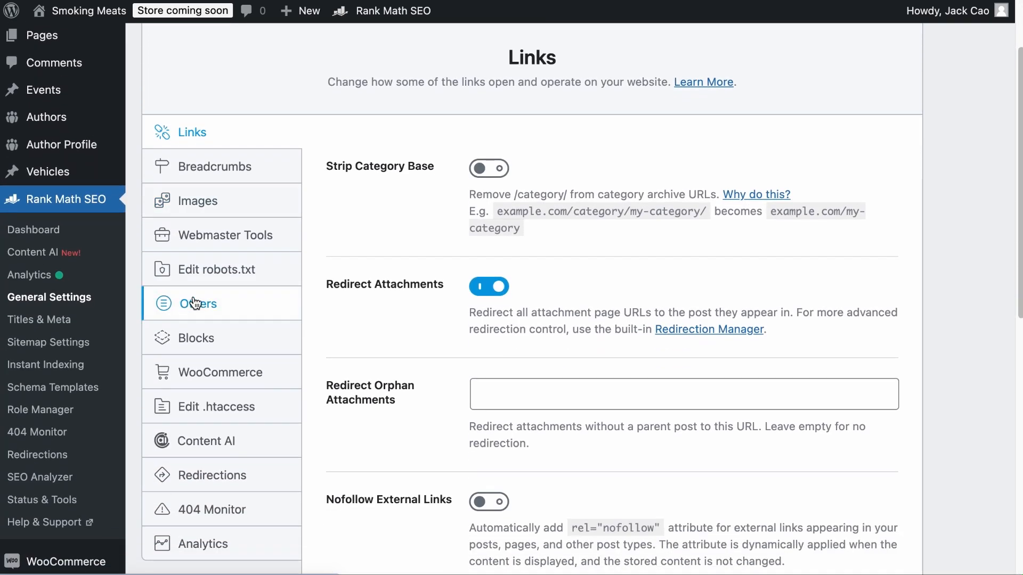
{"action": "left_click", "coordinate": [229, 284]}
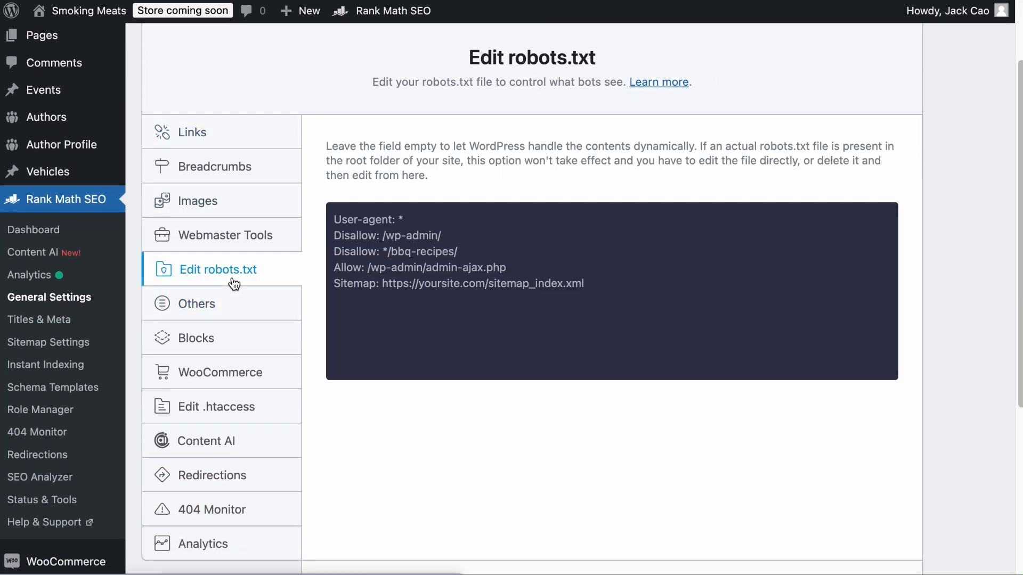
Remove the line "Disallow: */bbq-recipes/" from robots.txt and save the changes
{"action": "left_click_drag", "start_coordinate": [470, 251], "coordinate": [347, 249]}
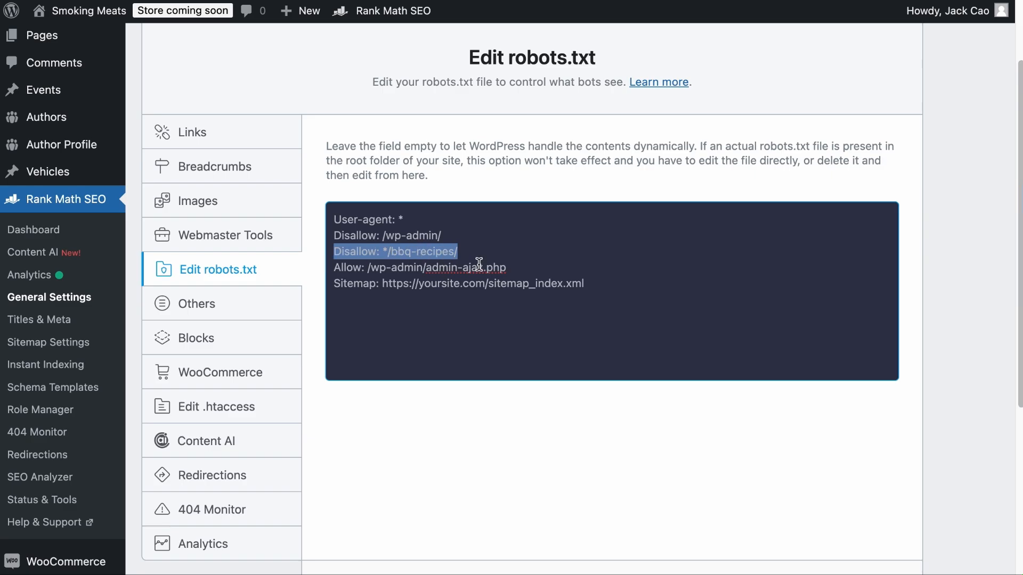
{"action": "key", "text": "BackSpace"}
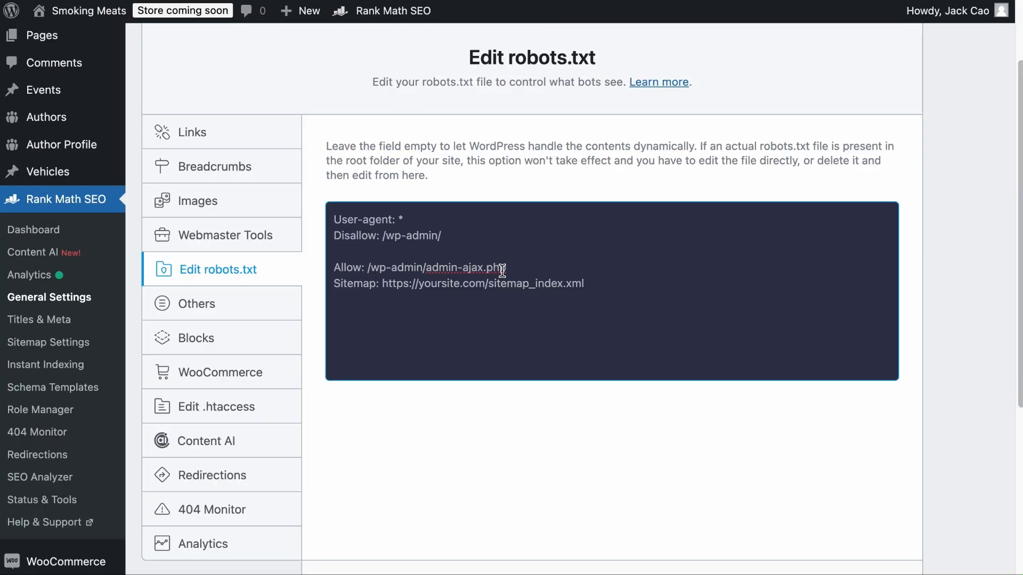
{"action": "key", "text": "BackSpace"}
{"action": "scroll", "coordinate": [549, 314], "scroll_direction": "down", "scroll_amount": 5}
{"action": "left_click", "coordinate": [872, 340]}
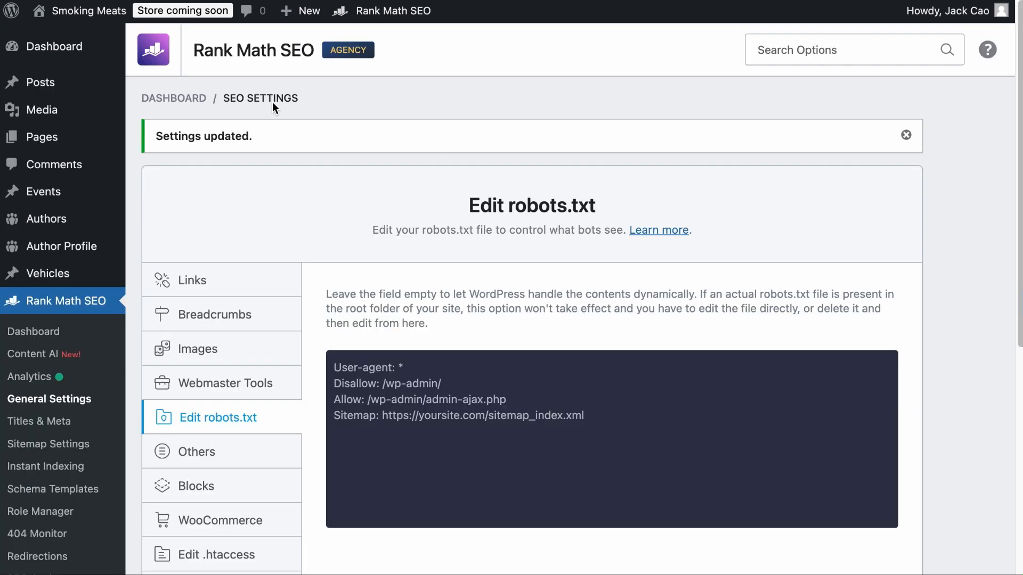
Set the robots meta of the "How to Properly Clean BBQ Gas Grill - 4 Expert Tips" post to No Index and open its snippet editor
{"action": "mouse_move", "coordinate": [22, 84]}
{"action": "left_click", "coordinate": [170, 130]}
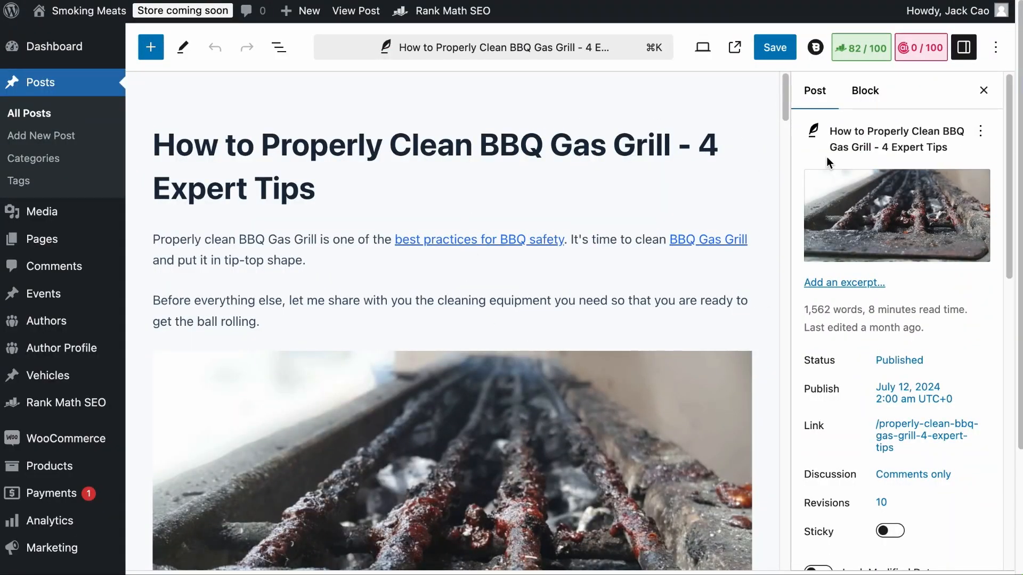
{"action": "left_click", "coordinate": [885, 57]}
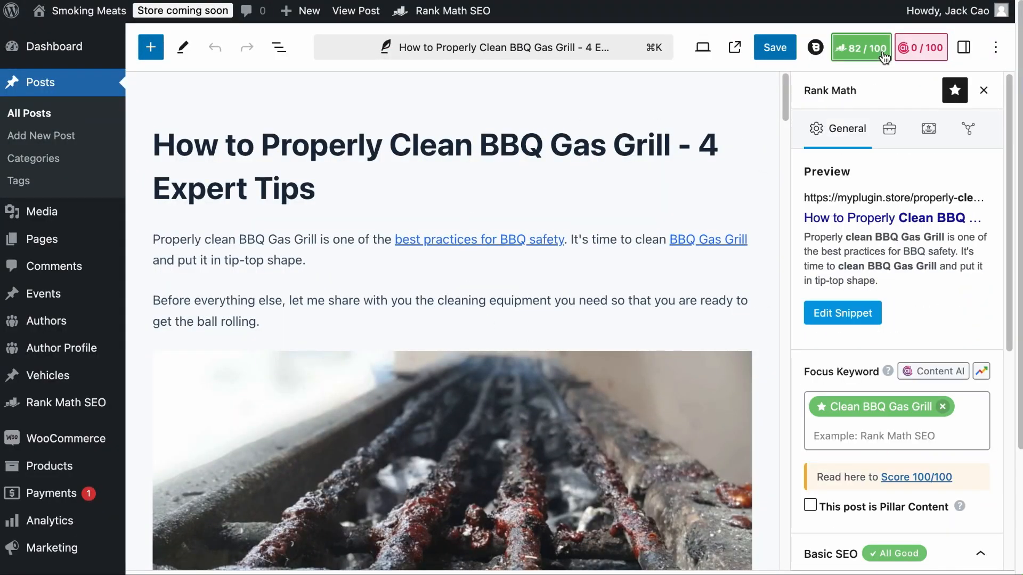
{"action": "left_click", "coordinate": [894, 136]}
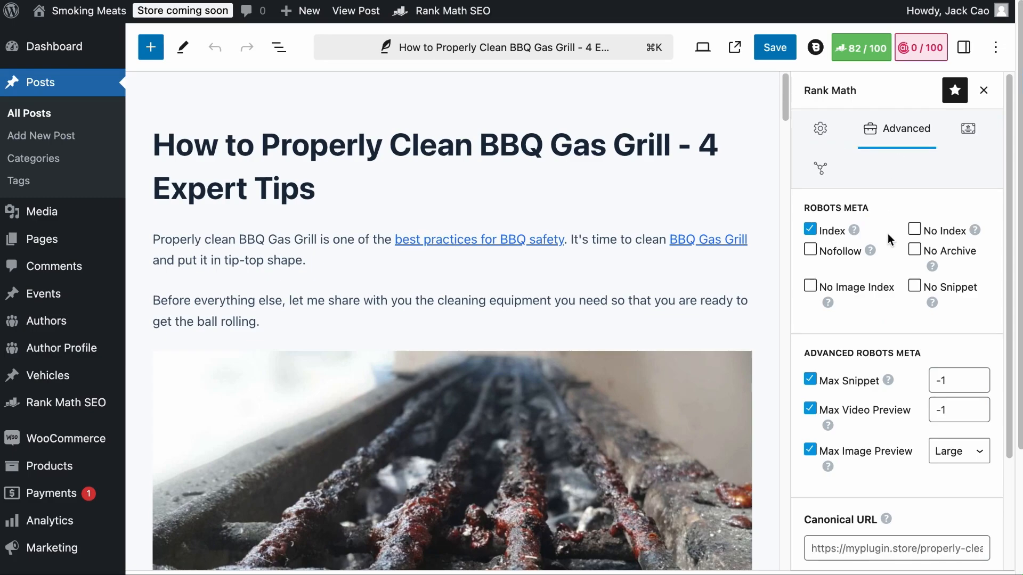
{"action": "left_click", "coordinate": [914, 231]}
{"action": "left_click", "coordinate": [839, 48]}
{"action": "left_click", "coordinate": [841, 414]}
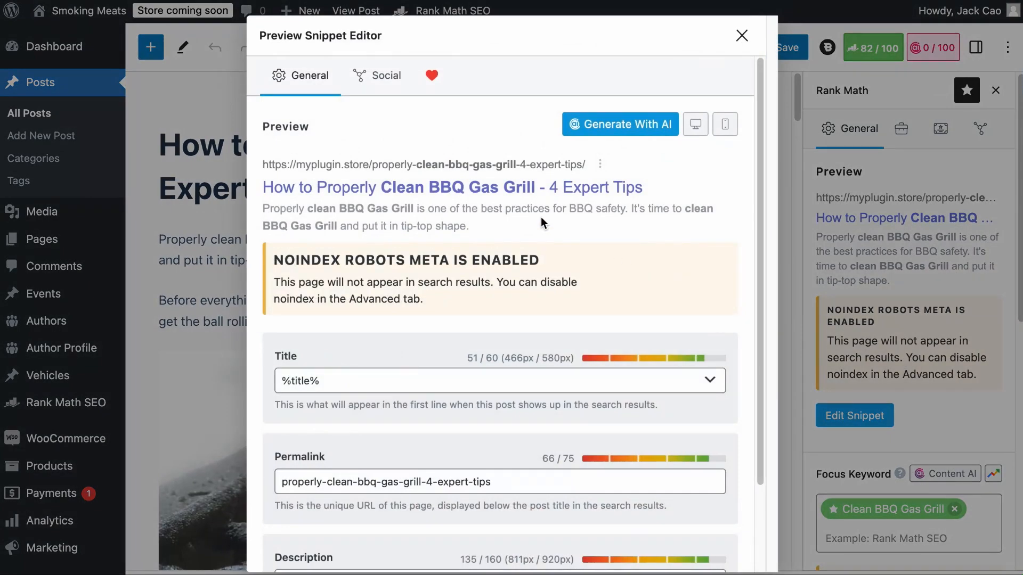
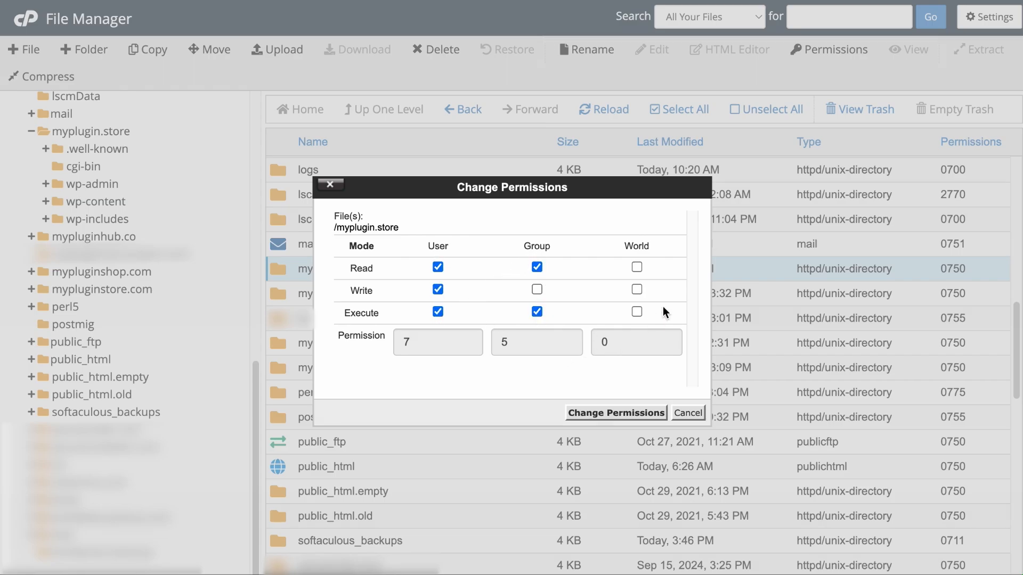
{"action": "left_click", "coordinate": [637, 313]}
{"action": "left_click", "coordinate": [638, 293]}
{"action": "left_click", "coordinate": [636, 291]}
{"action": "left_click", "coordinate": [687, 413]}
Open the myplugin.store folder and inspect the permissions of its .htaccess file without changing them
{"action": "double_click", "coordinate": [373, 269]}
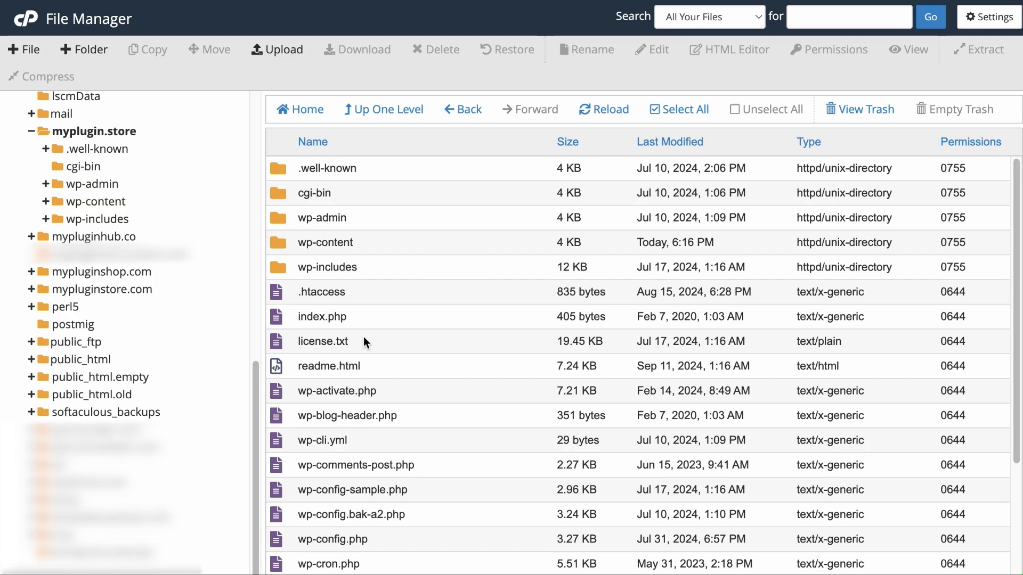
{"action": "left_click", "coordinate": [363, 337]}
{"action": "left_click", "coordinate": [360, 294]}
{"action": "right_click", "coordinate": [362, 290]}
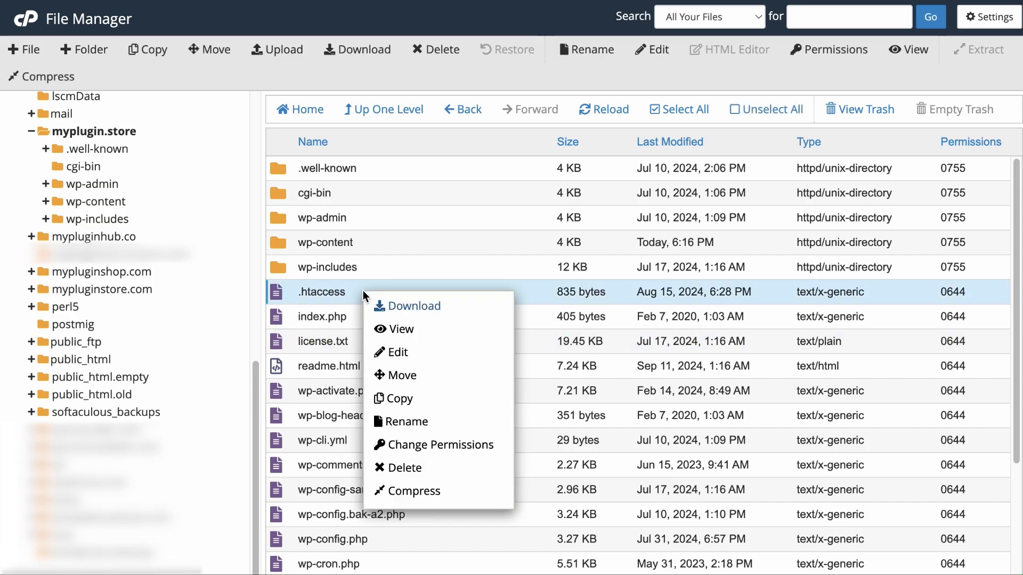
{"action": "left_click", "coordinate": [422, 444]}
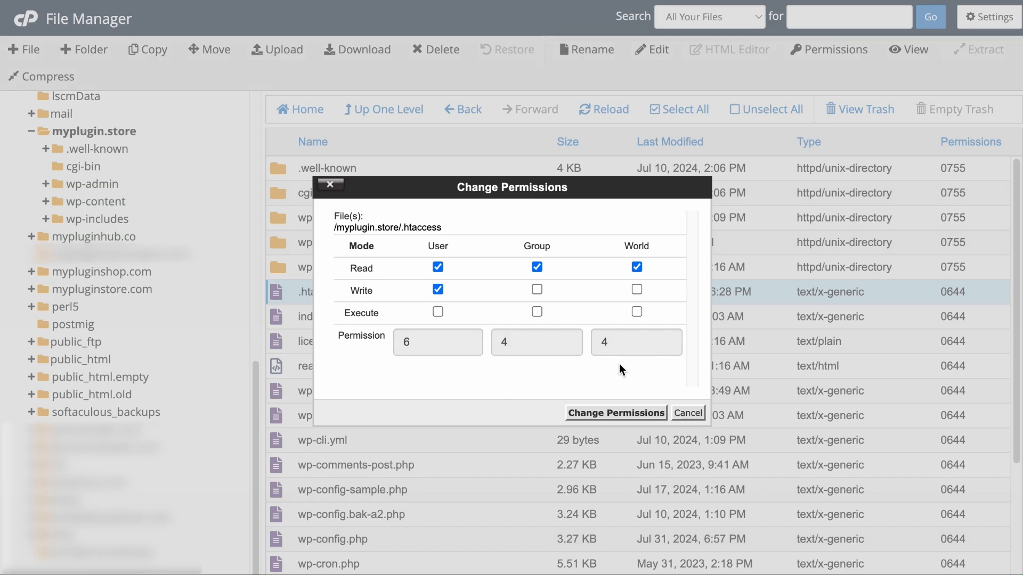
{"action": "left_click", "coordinate": [688, 413]}
Change the permissions of wp-config.php to 400, leaving only read access for the user
{"action": "scroll", "coordinate": [481, 397], "scroll_direction": "down", "scroll_amount": 2}
{"action": "scroll", "coordinate": [480, 394], "scroll_direction": "down", "scroll_amount": 2}
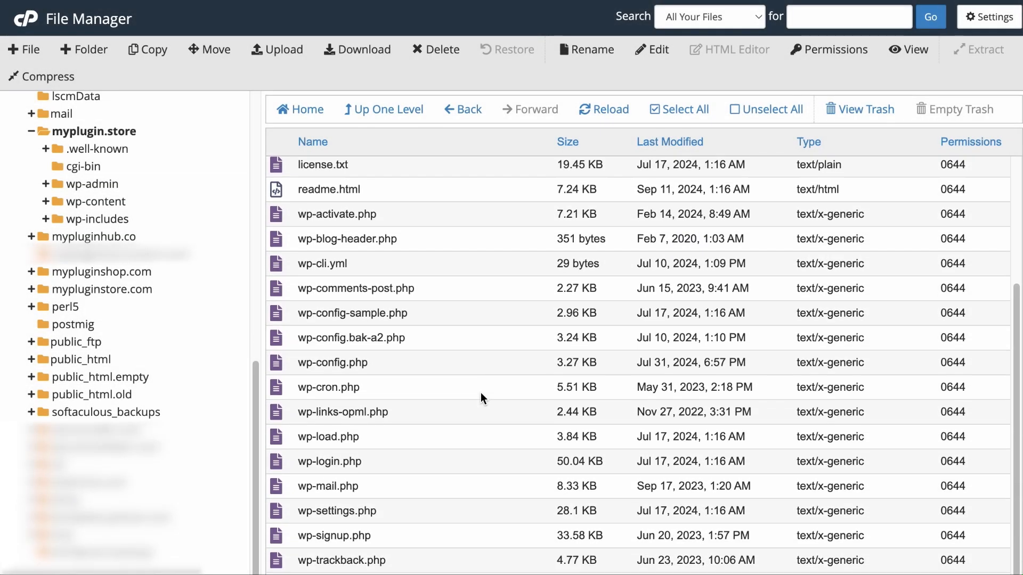
{"action": "left_click", "coordinate": [374, 363]}
{"action": "right_click", "coordinate": [372, 362]}
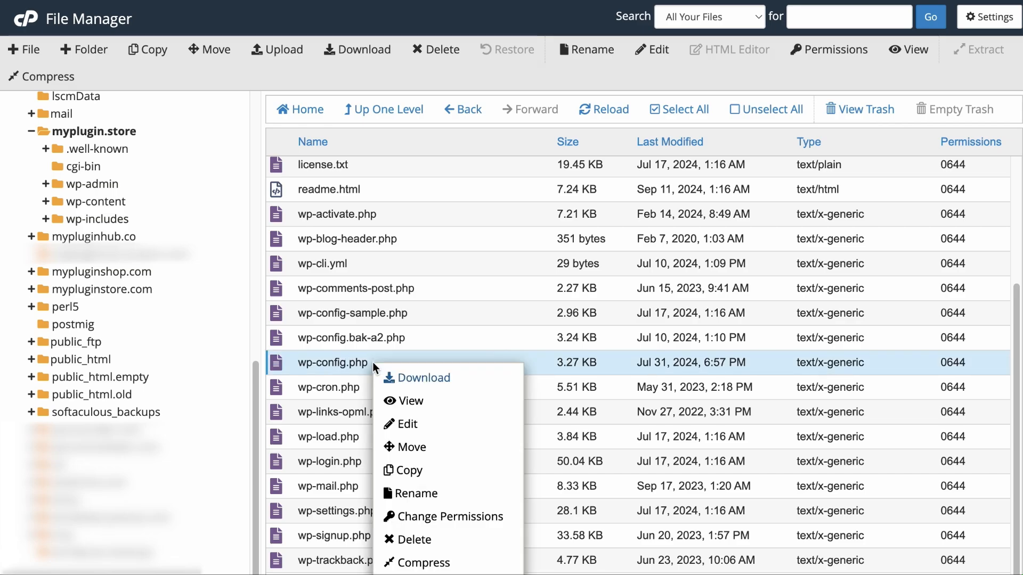
{"action": "left_click", "coordinate": [421, 509]}
{"action": "left_click", "coordinate": [438, 290]}
{"action": "left_click", "coordinate": [636, 267]}
{"action": "left_click", "coordinate": [537, 266]}
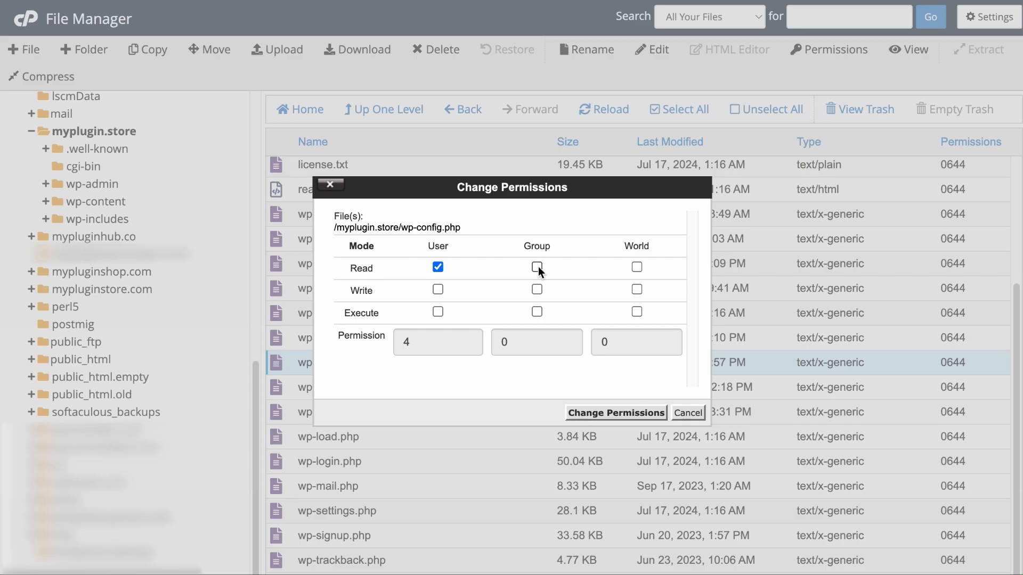
{"action": "left_click", "coordinate": [573, 417]}
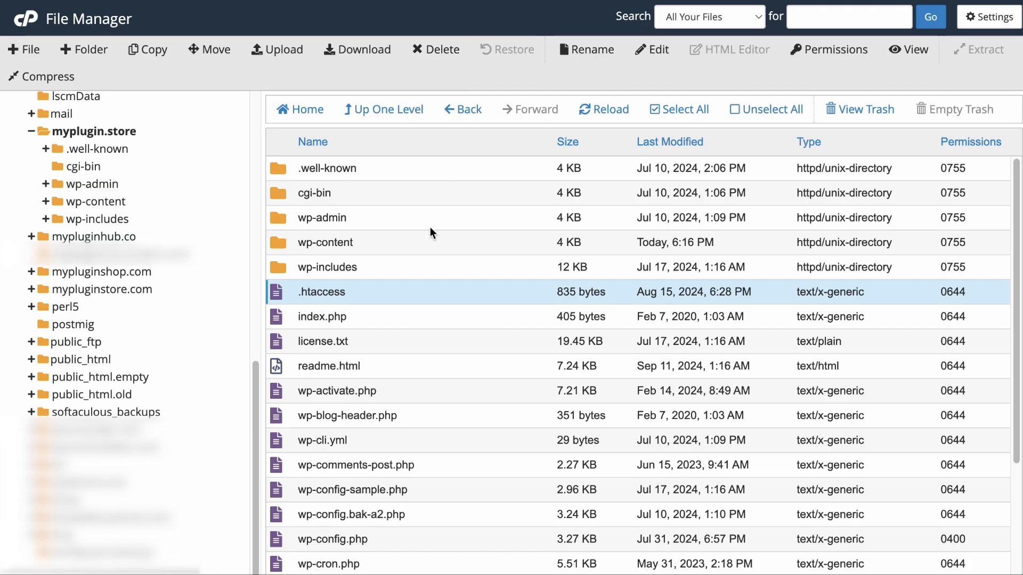
Download .htaccess to the Downloads folder as htaccess and delete the file from the myplugin.store folder
{"action": "right_click", "coordinate": [356, 294]}
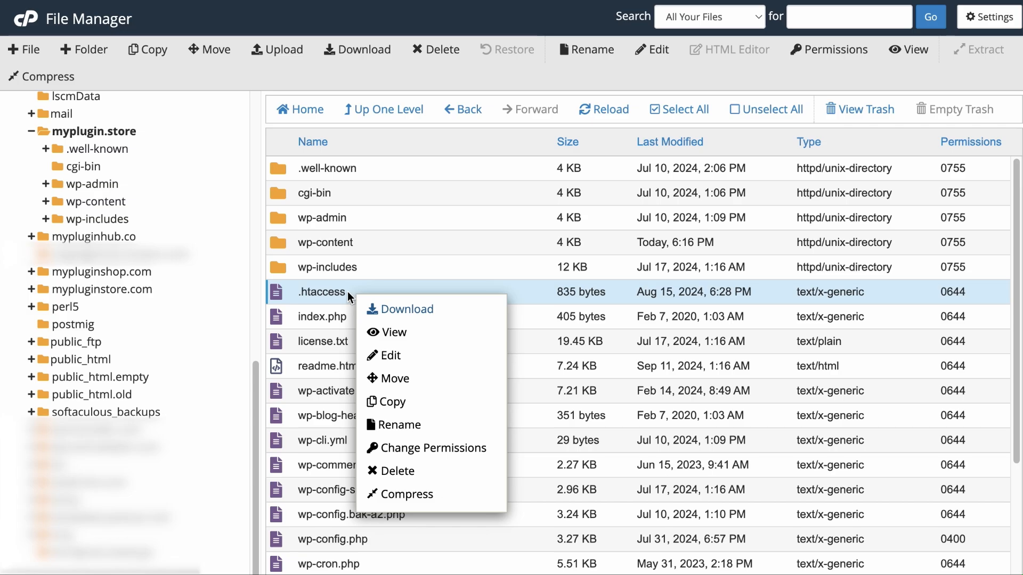
{"action": "left_click", "coordinate": [394, 309]}
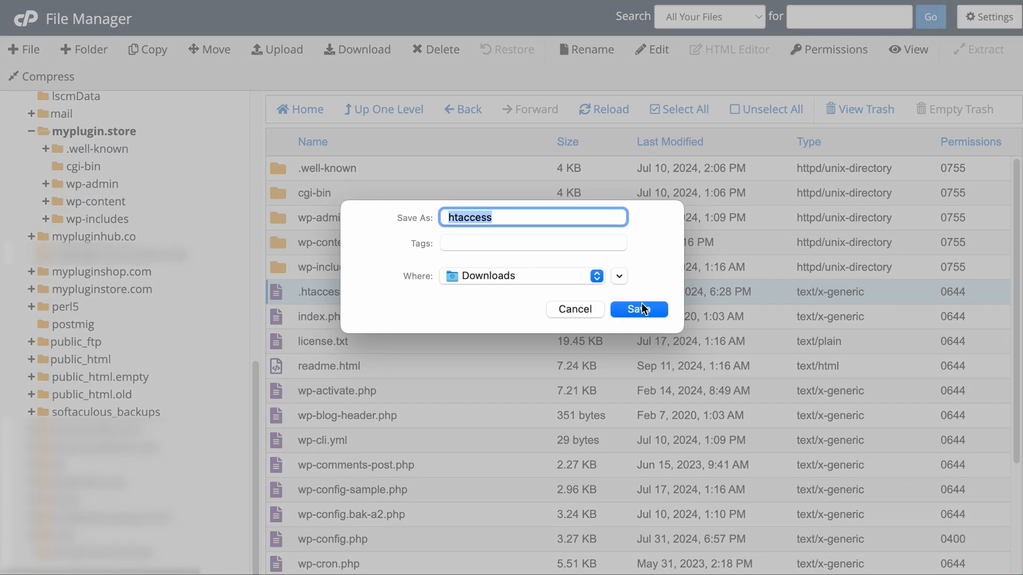
{"action": "left_click", "coordinate": [642, 308]}
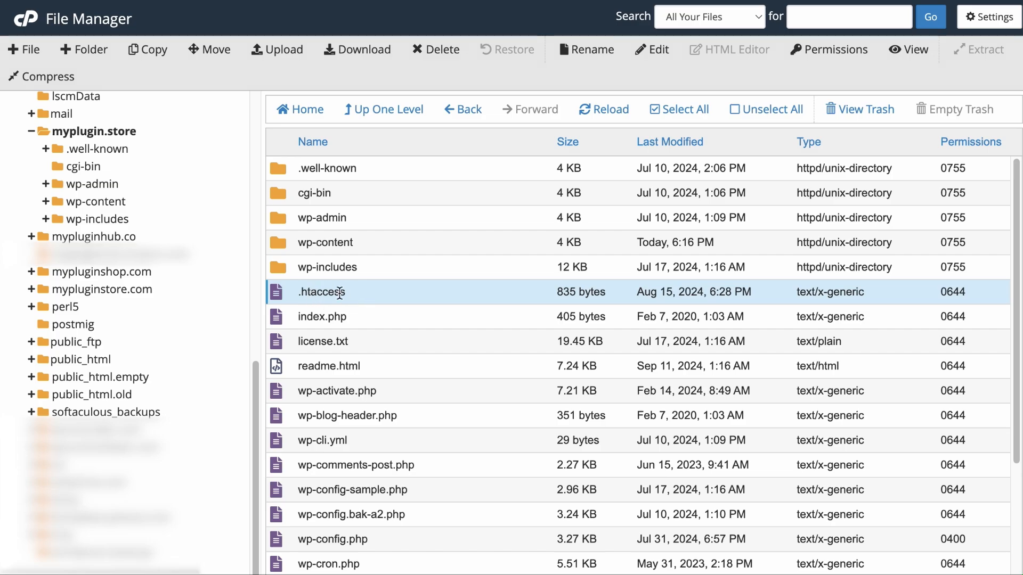
{"action": "left_click", "coordinate": [447, 51]}
{"action": "left_click", "coordinate": [645, 351]}
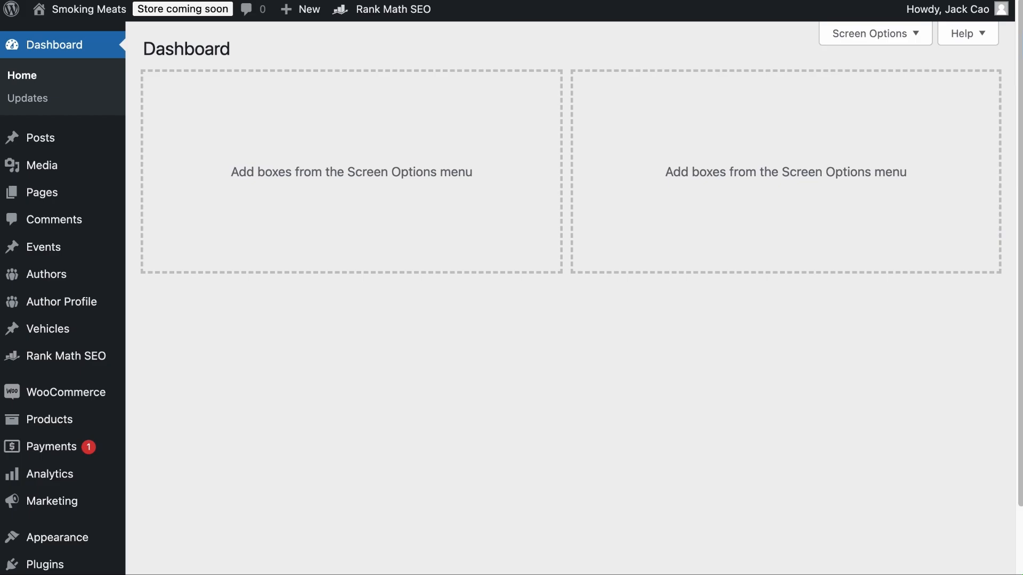
Regenerate the .htaccess file by saving the Permalinks settings in WordPress
{"action": "scroll", "coordinate": [101, 279], "scroll_direction": "down", "scroll_amount": 3}
{"action": "mouse_move", "coordinate": [61, 530]}
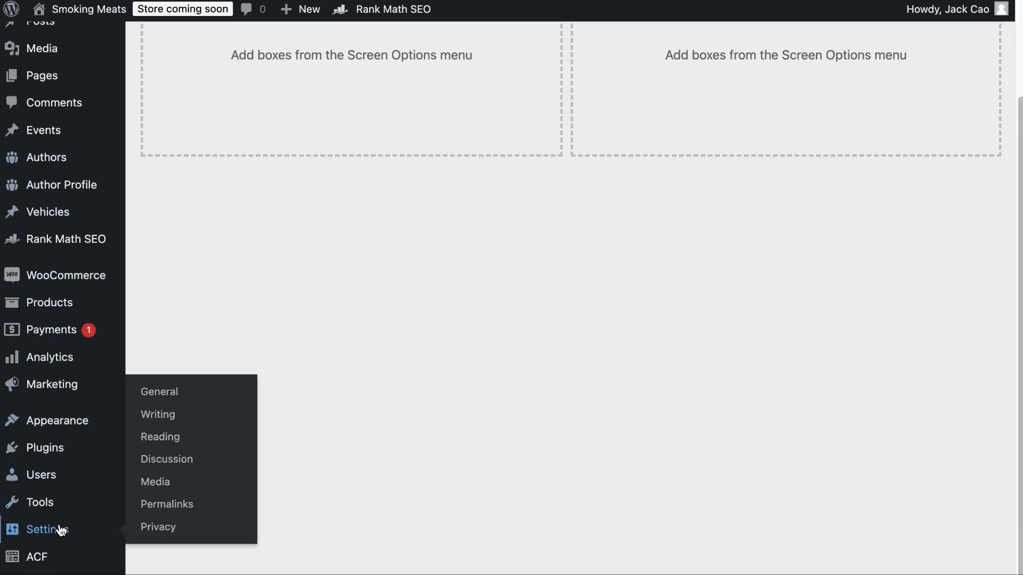
{"action": "left_click", "coordinate": [144, 511]}
{"action": "scroll", "coordinate": [192, 485], "scroll_direction": "down", "scroll_amount": 10}
{"action": "scroll", "coordinate": [199, 483], "scroll_direction": "down", "scroll_amount": 2}
{"action": "left_click", "coordinate": [185, 527]}
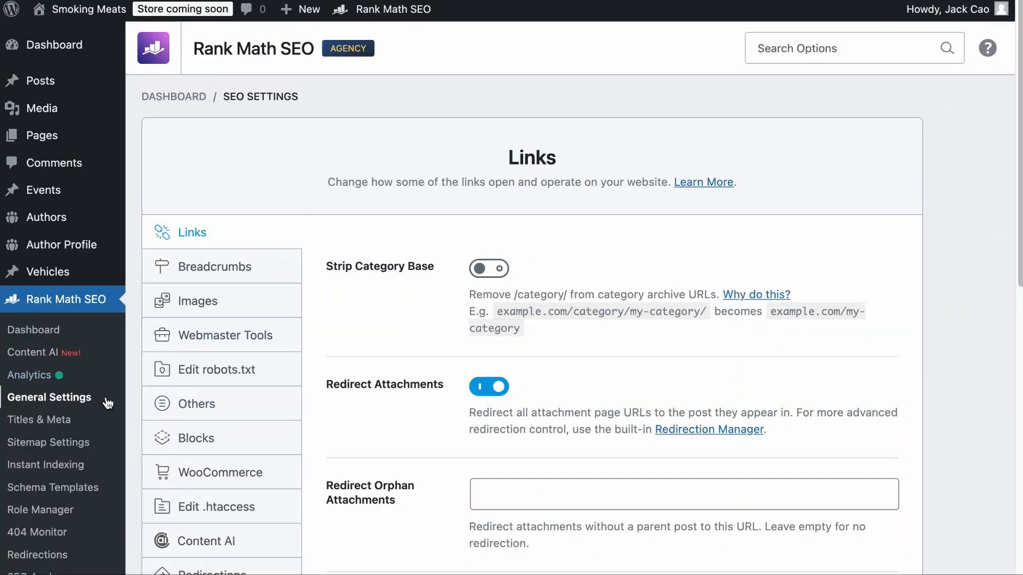
Open the .htaccess editor in Rank Math's General Settings, accept the editing risks and save the file
{"action": "scroll", "coordinate": [276, 358], "scroll_direction": "down", "scroll_amount": 3}
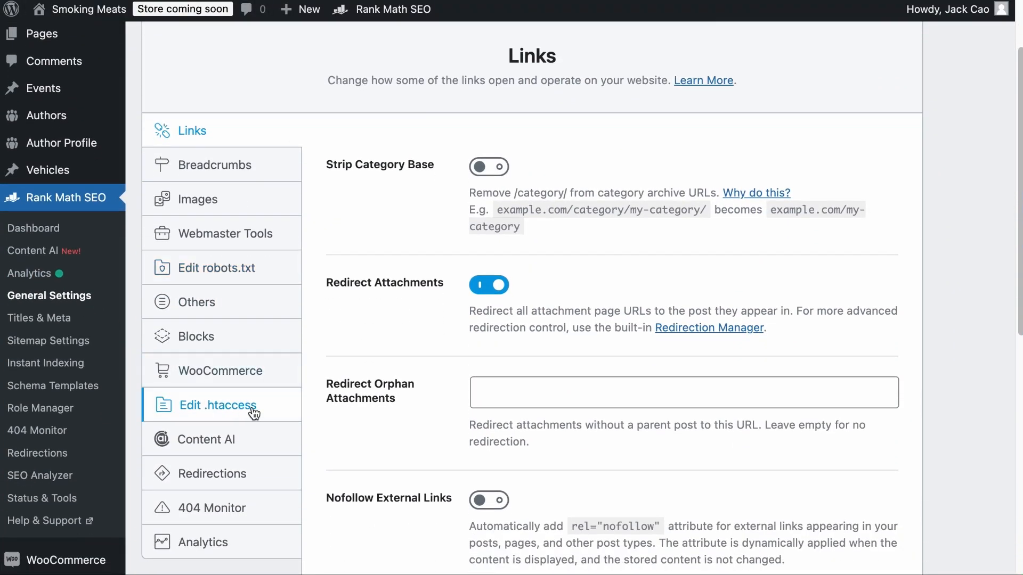
{"action": "left_click", "coordinate": [253, 410]}
{"action": "left_click", "coordinate": [347, 227]}
{"action": "scroll", "coordinate": [472, 373], "scroll_direction": "down", "scroll_amount": 3}
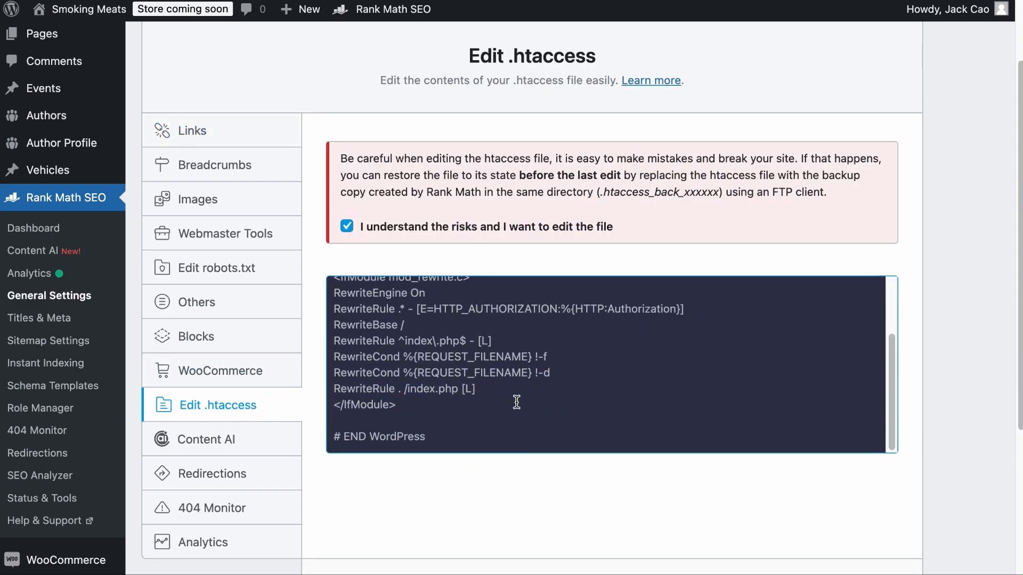
{"action": "scroll", "coordinate": [863, 467], "scroll_direction": "down", "scroll_amount": 2}
{"action": "left_click", "coordinate": [862, 498]}
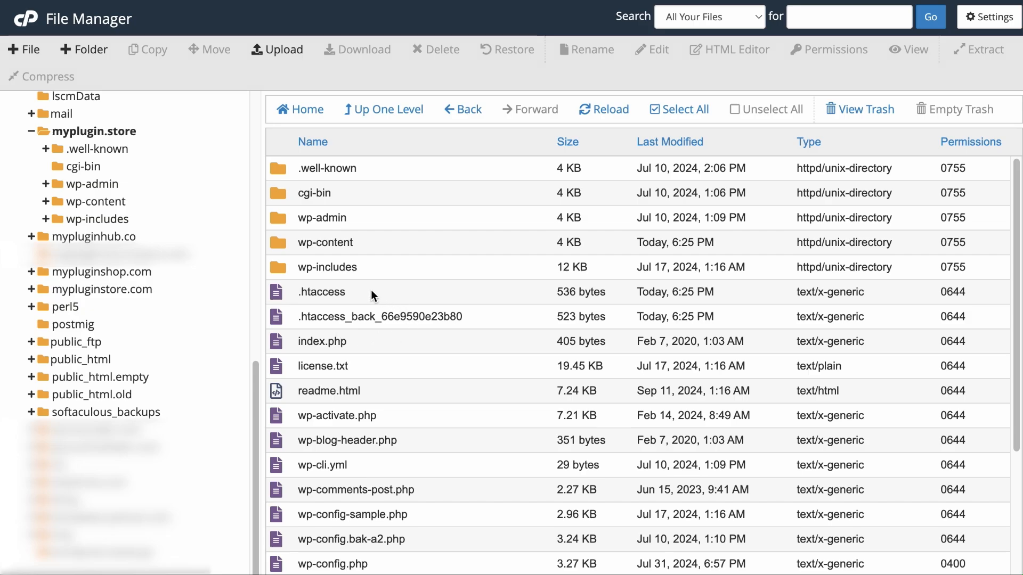
Delete the current .htaccess file from the myplugin.store folder in cPanel File Manager
{"action": "left_click", "coordinate": [356, 296]}
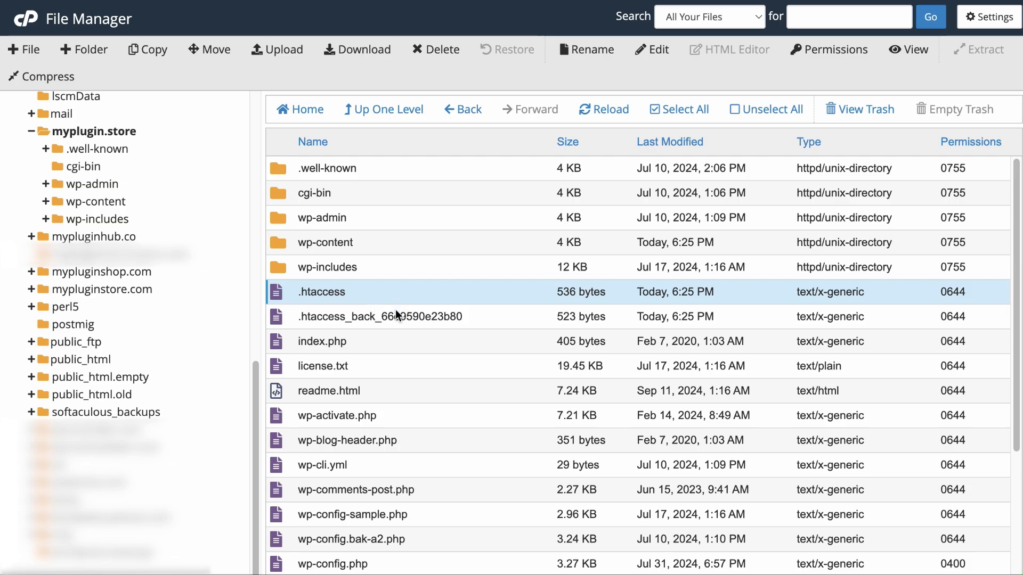
{"action": "left_click", "coordinate": [450, 60]}
{"action": "left_click", "coordinate": [345, 306]}
{"action": "left_click", "coordinate": [646, 352]}
Rename the backup file .htaccess_back_66e9590e23b80 to .htaccess
{"action": "right_click", "coordinate": [414, 289]}
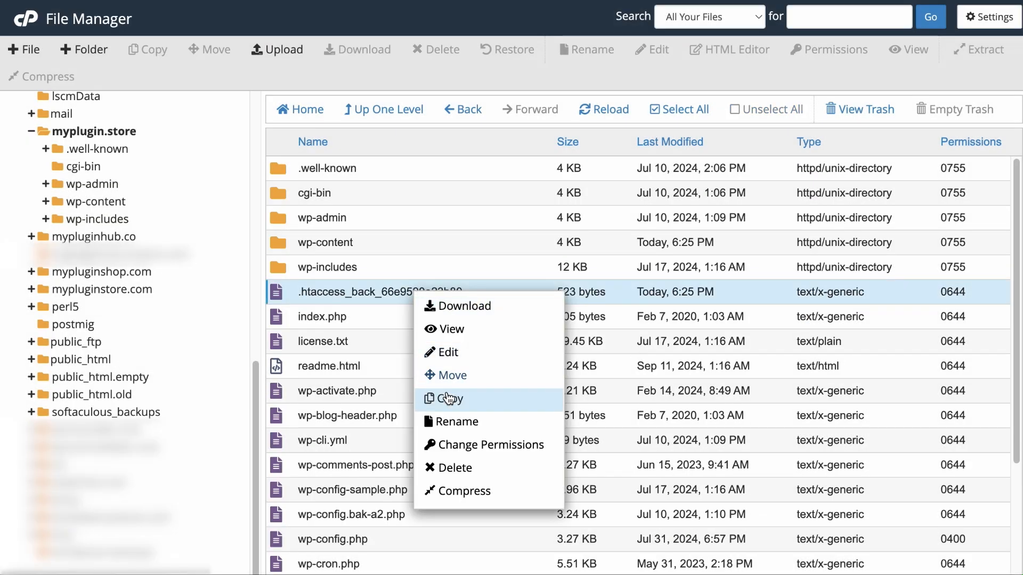
{"action": "left_click", "coordinate": [453, 421]}
{"action": "left_click_drag", "start_coordinate": [392, 317], "coordinate": [602, 302]}
{"action": "key", "text": "BackSpace"}
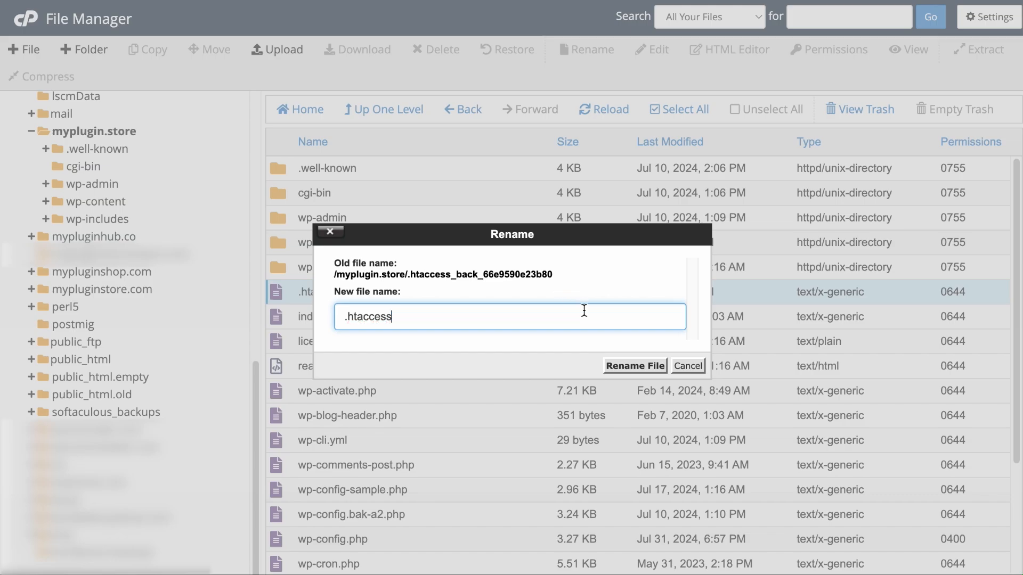
{"action": "left_click", "coordinate": [635, 366]}
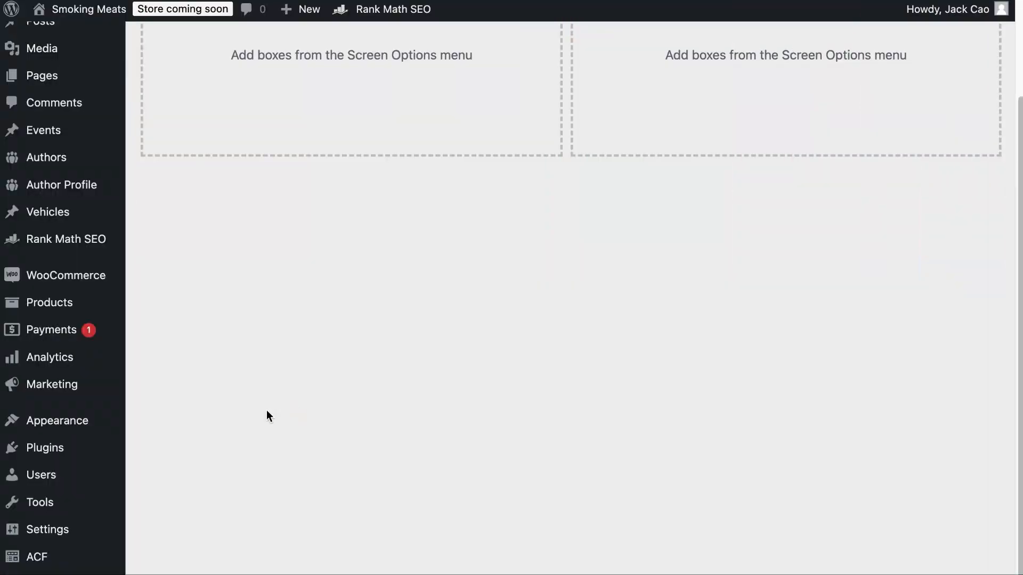
Search the WordPress plugins for "health check", then install and activate Health Check & Troubleshooting
{"action": "mouse_move", "coordinate": [61, 461]}
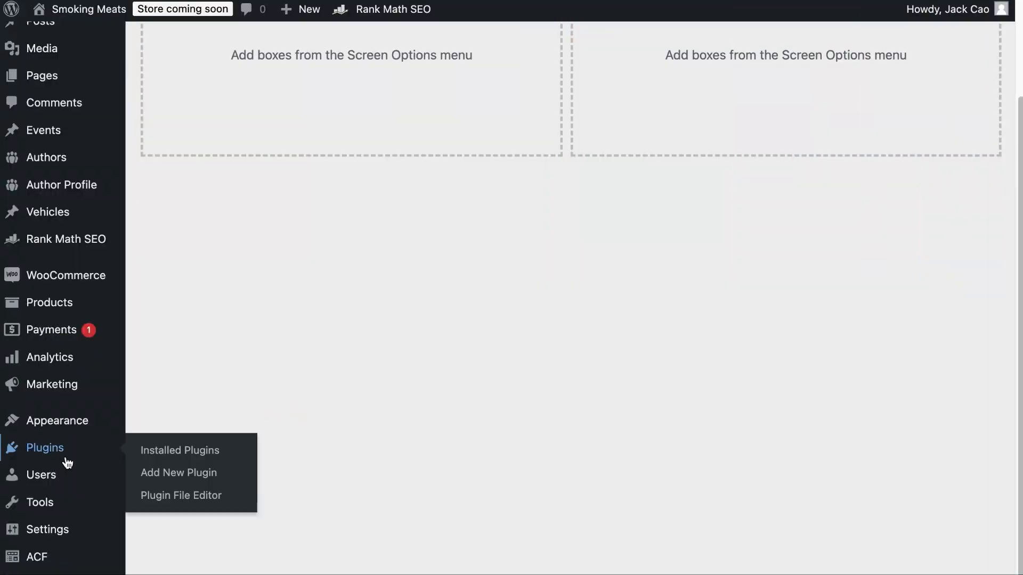
{"action": "left_click", "coordinate": [158, 482]}
{"action": "left_click", "coordinate": [689, 99]}
{"action": "type", "text": "health check"}
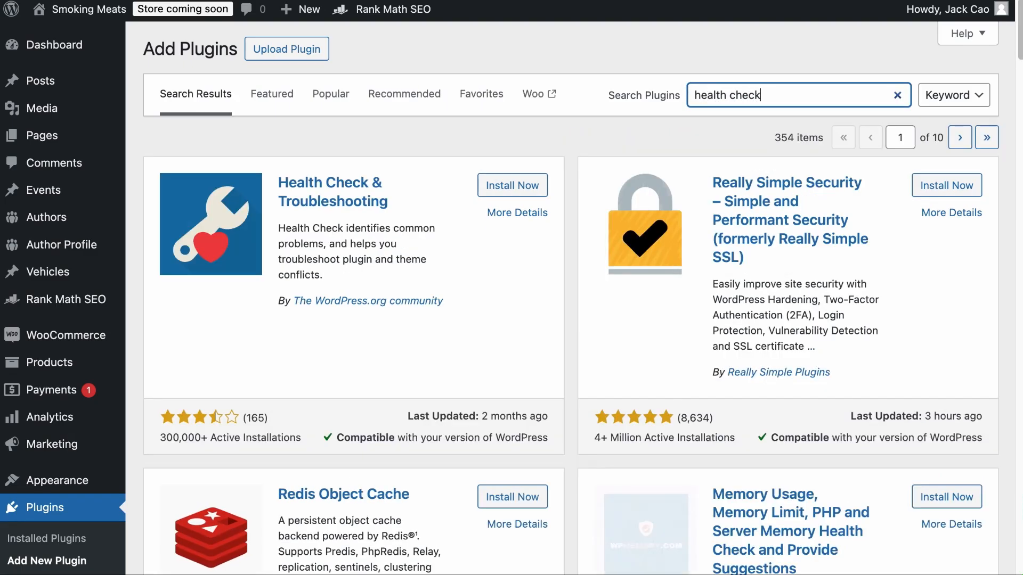
{"action": "left_click", "coordinate": [498, 186]}
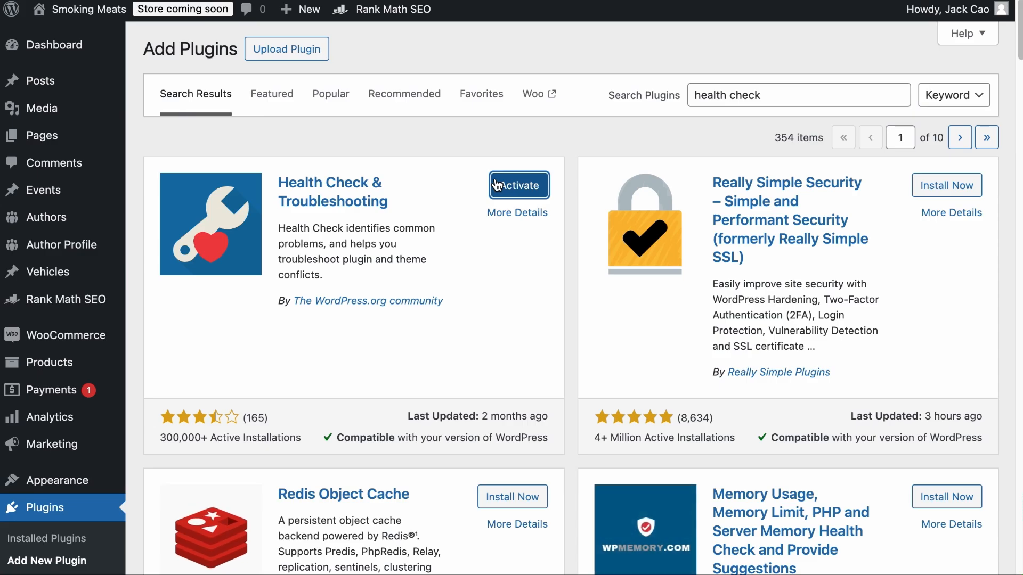
{"action": "left_click", "coordinate": [498, 185]}
Enable Troubleshooting Mode from the Site Health tools
{"action": "scroll", "coordinate": [106, 384], "scroll_direction": "down", "scroll_amount": 5}
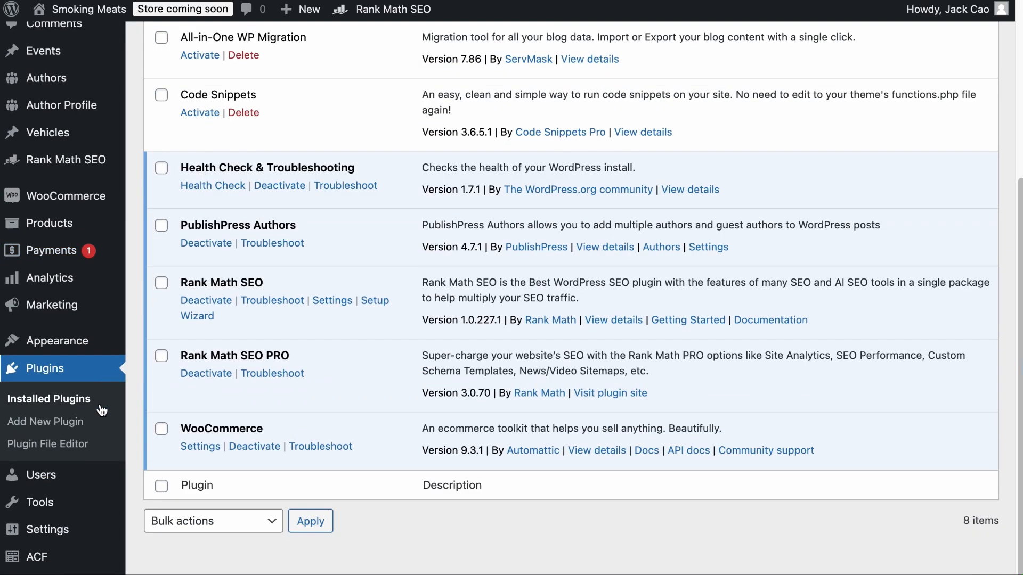
{"action": "mouse_move", "coordinate": [68, 500]}
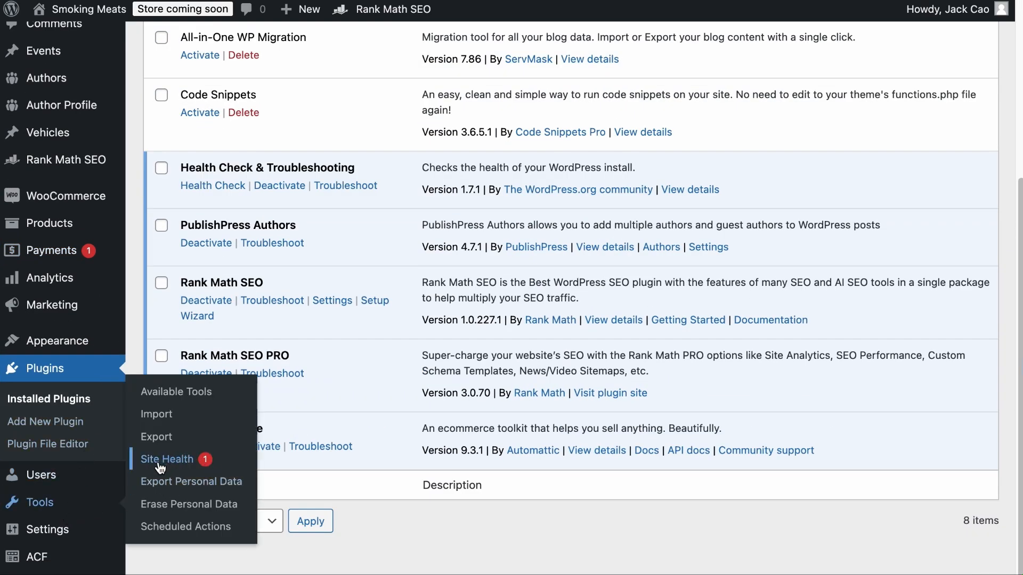
{"action": "left_click", "coordinate": [183, 469]}
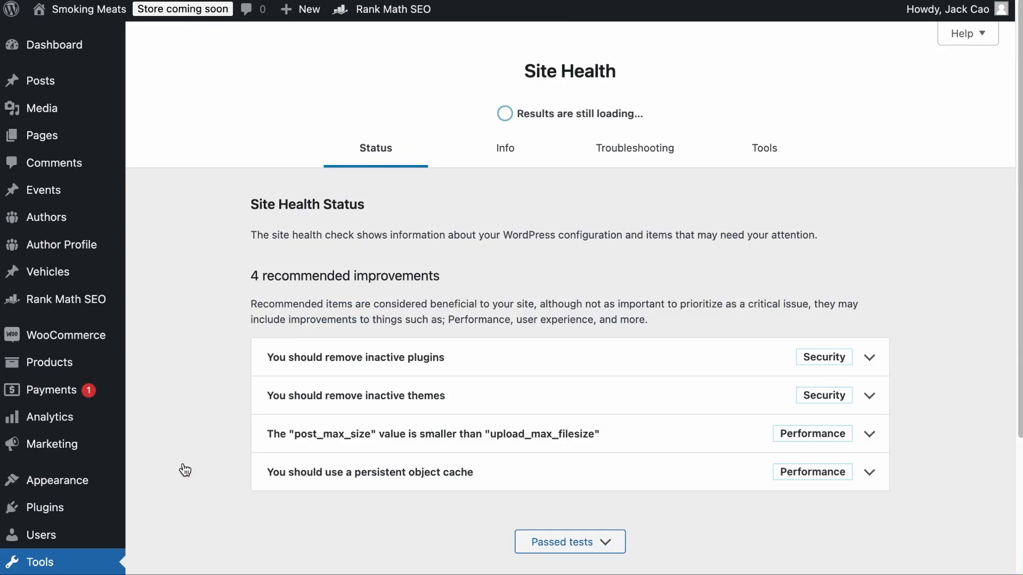
{"action": "left_click", "coordinate": [663, 157]}
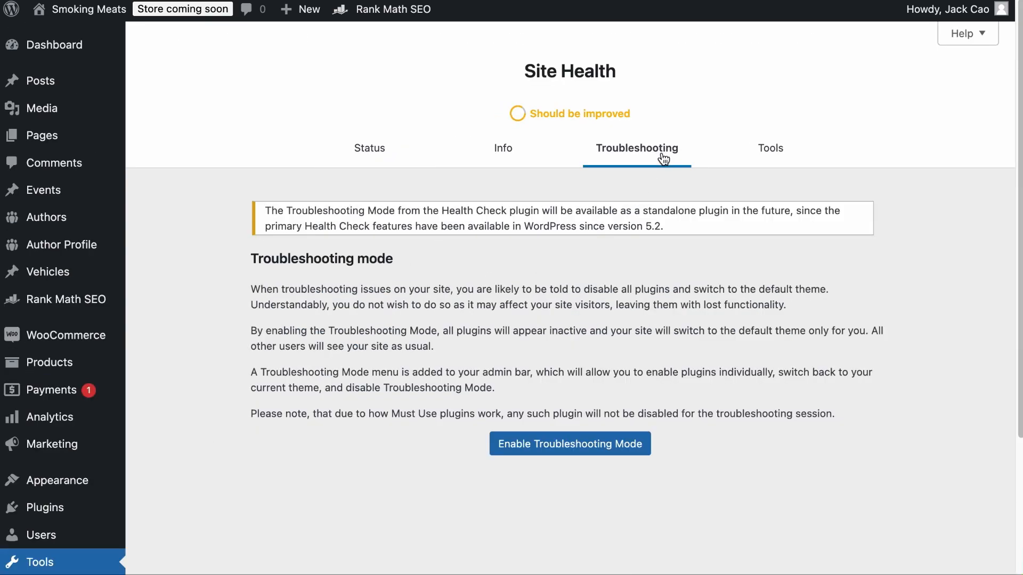
{"action": "left_click", "coordinate": [553, 452]}
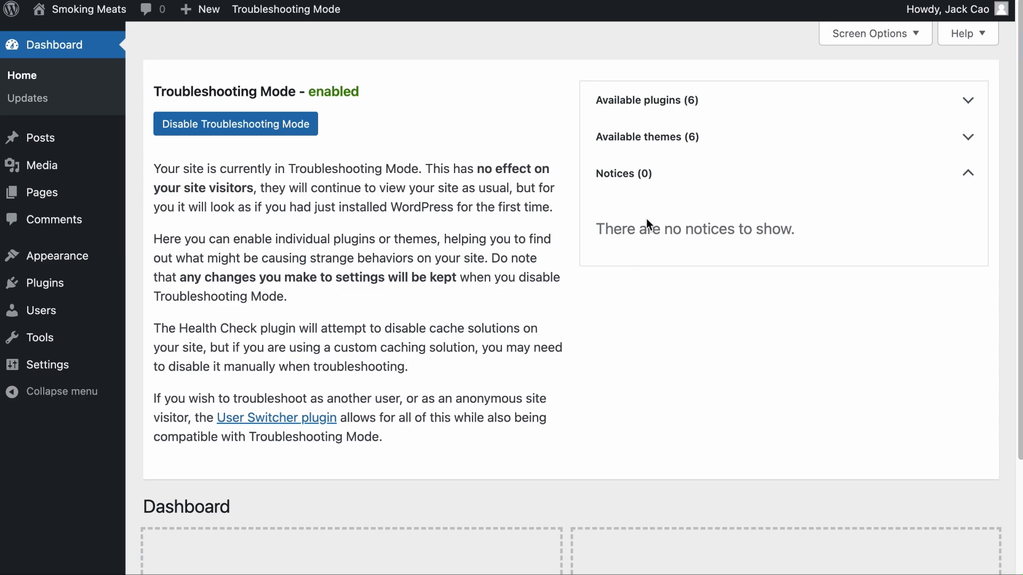
Enable the PublishPress Authors, Advanced Custom Fields and WooCommerce plugins for the troubleshooting session
{"action": "left_click", "coordinate": [715, 101]}
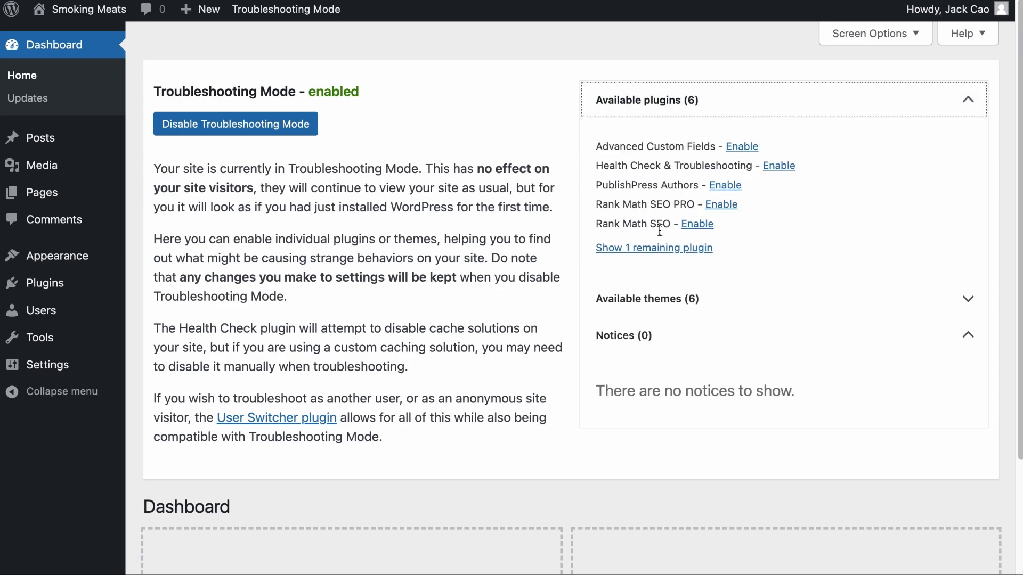
{"action": "left_click", "coordinate": [723, 187]}
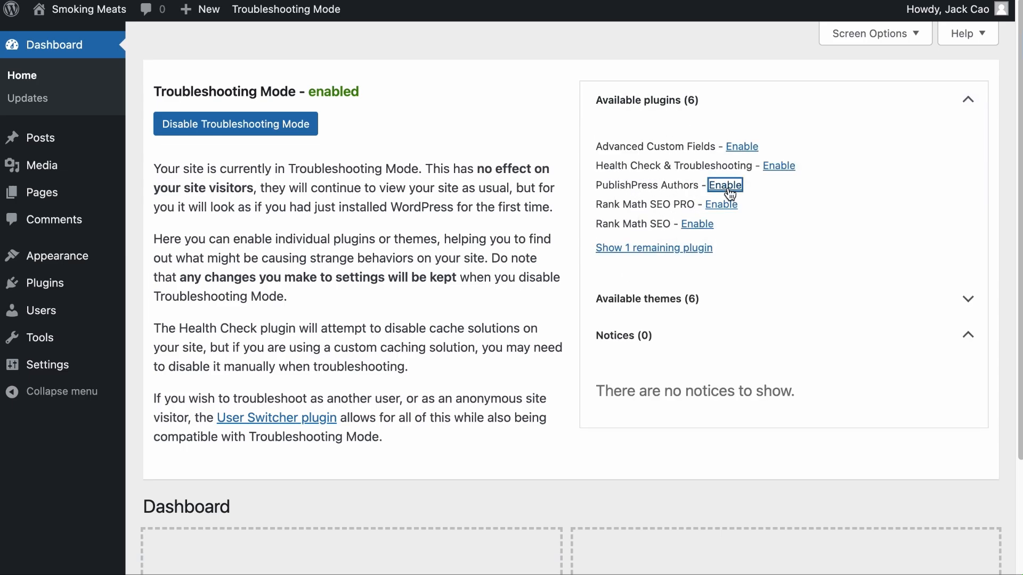
{"action": "left_click", "coordinate": [728, 146]}
{"action": "left_click", "coordinate": [692, 247]}
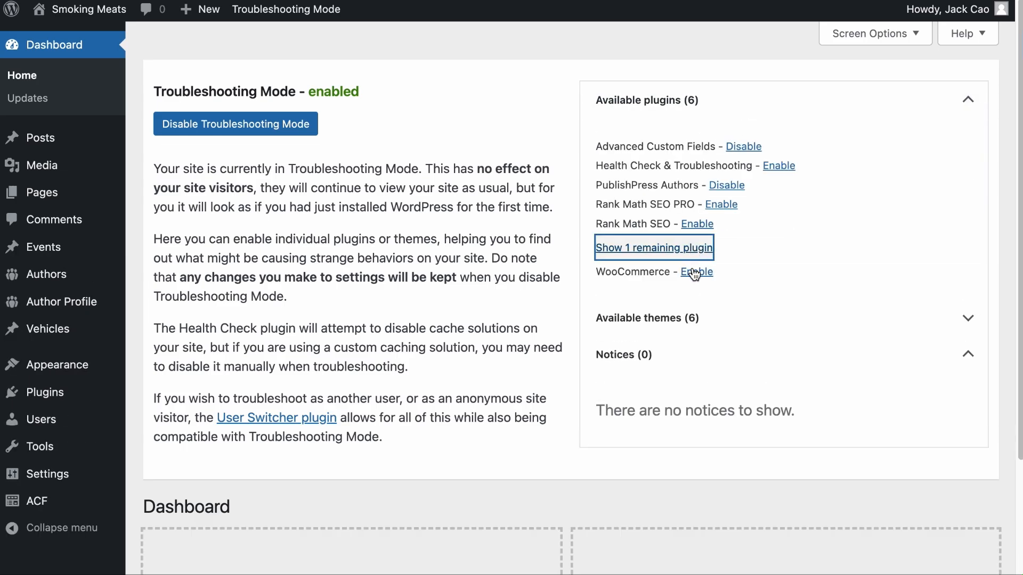
{"action": "left_click", "coordinate": [696, 273]}
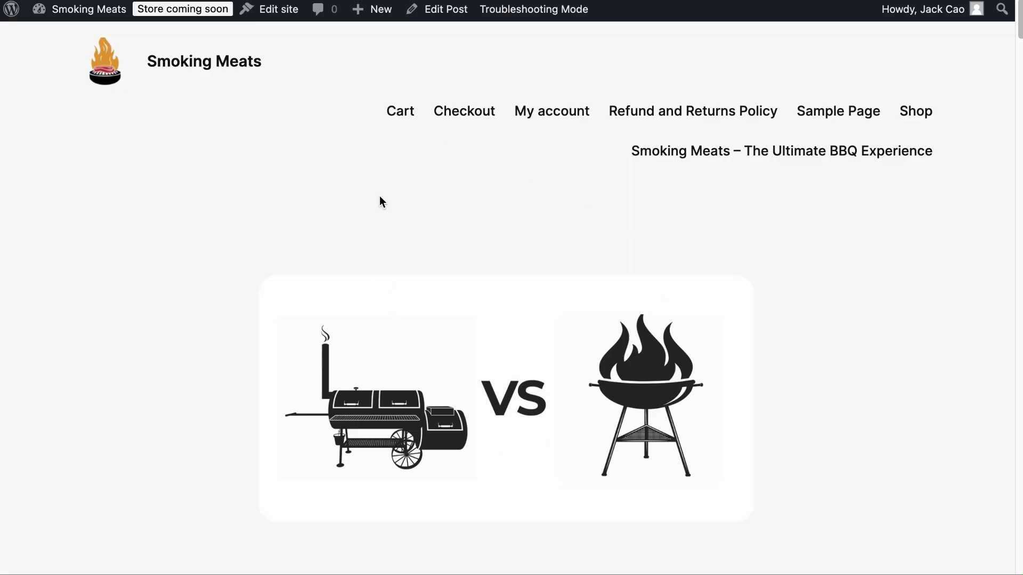
Check the post page on the live site and disable Advanced Custom Fields in Troubleshooting Mode
{"action": "scroll", "coordinate": [502, 283], "scroll_direction": "down", "scroll_amount": 5}
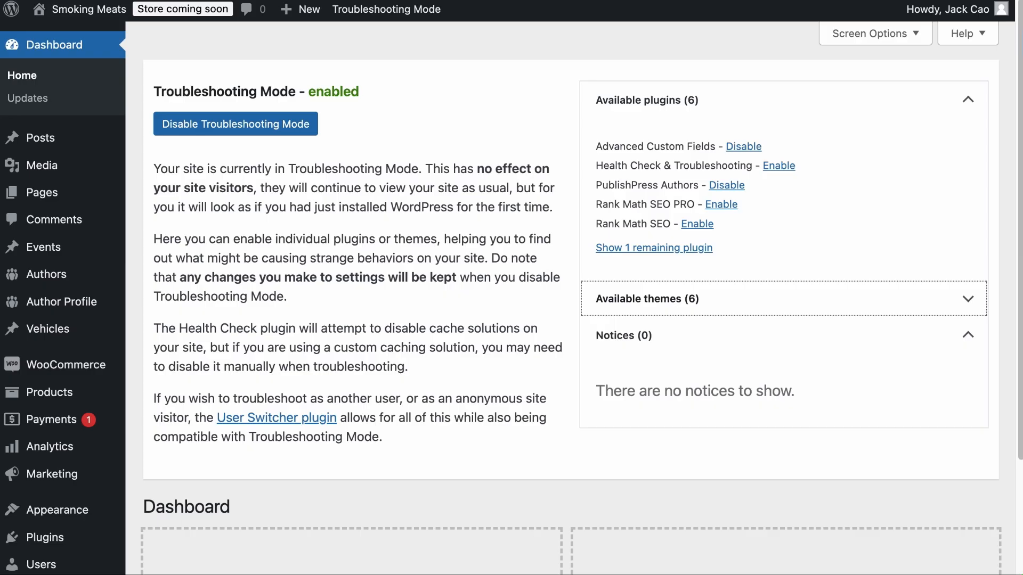
{"action": "left_click", "coordinate": [743, 147]}
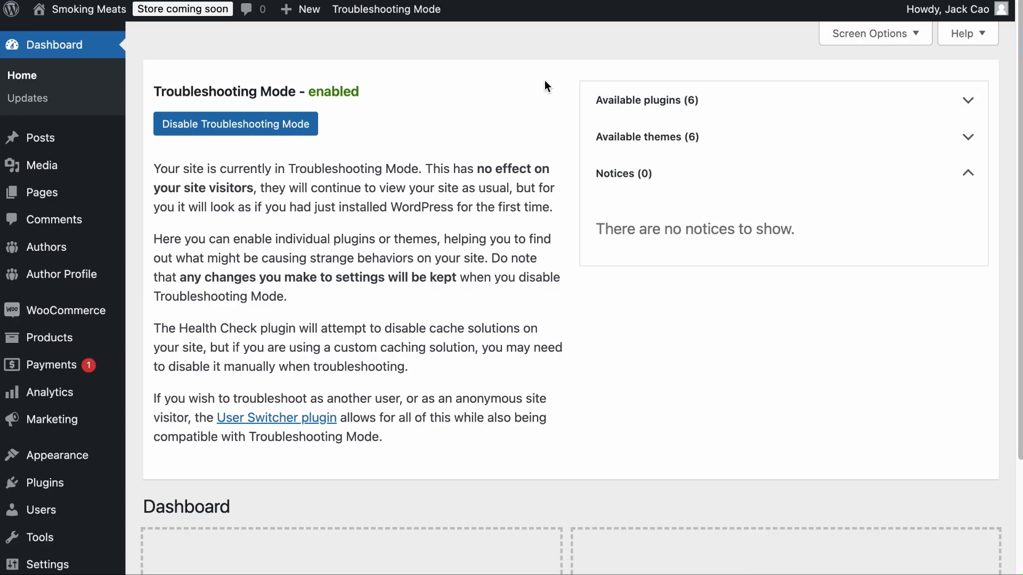